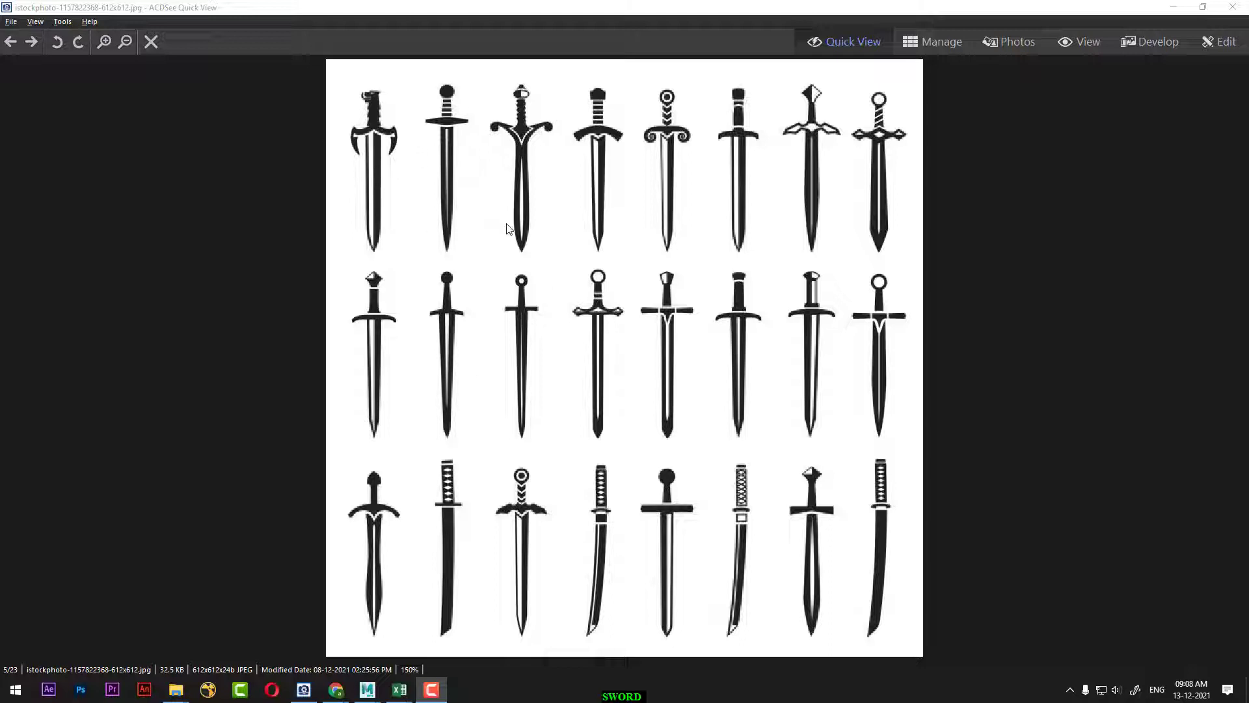
Zoom the sword reference sheet in ACDSee Quick View from 150% to 300%.
{"action": "left_click", "coordinate": [786, 546]}
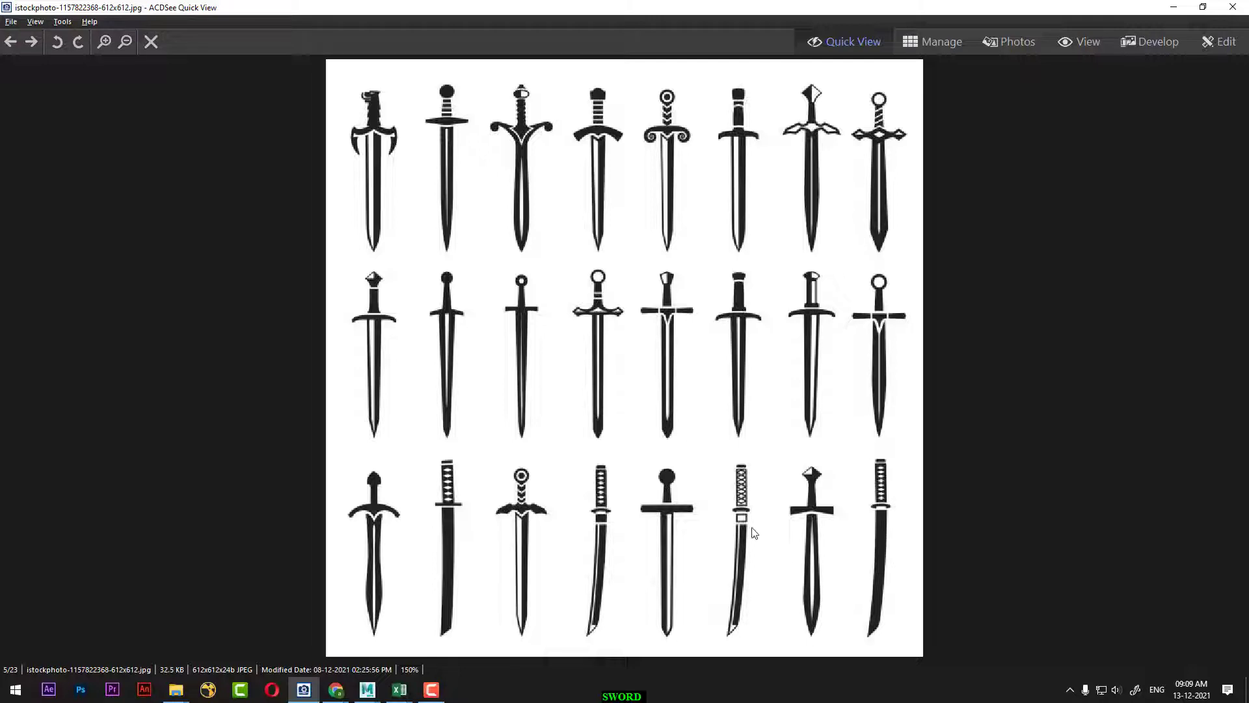
{"action": "left_click", "coordinate": [98, 42]}
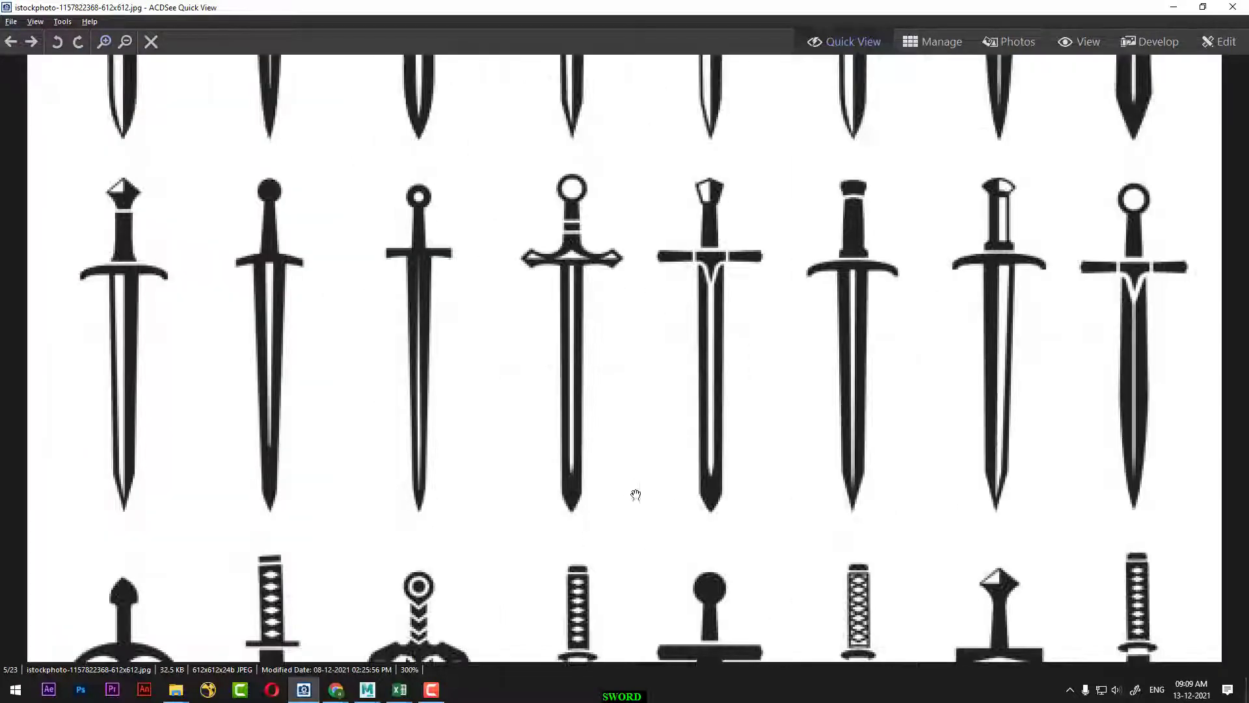
{"action": "scroll", "coordinate": [651, 481], "scroll_direction": "down", "scroll_amount": 3}
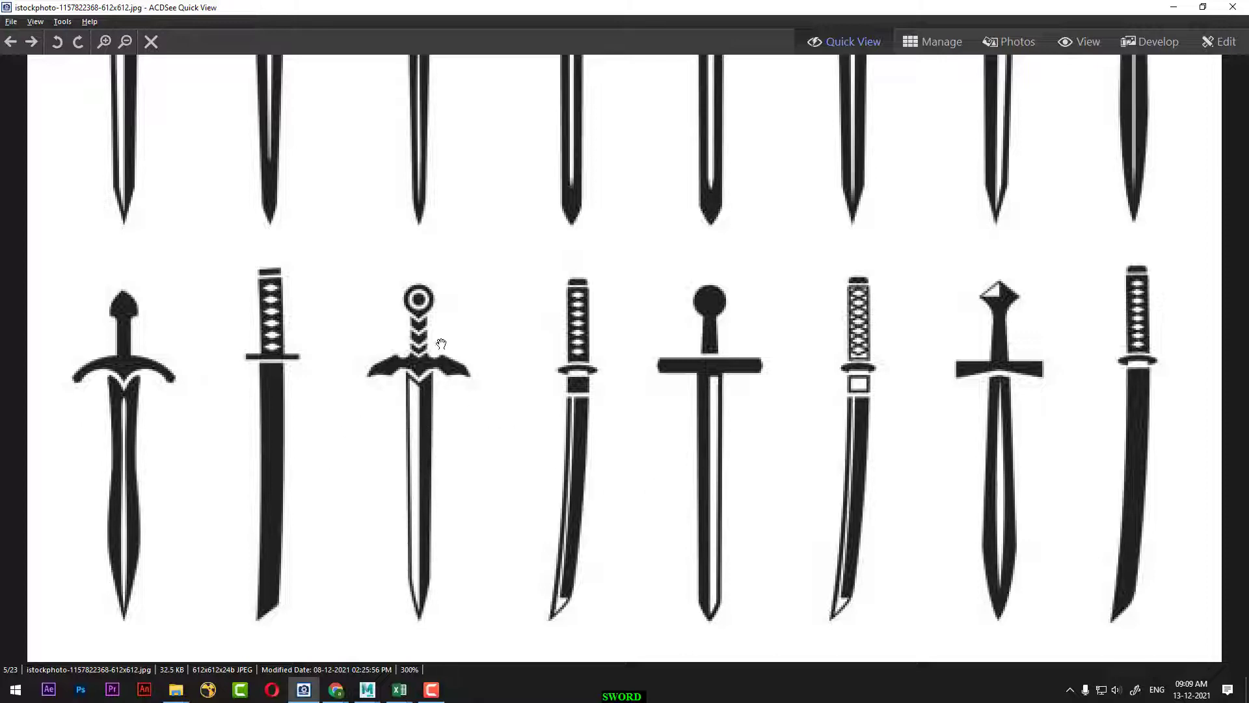
Switch Maya's viewport to the front view and check the F:\sword folder path.
{"action": "double_click", "coordinate": [803, 6]}
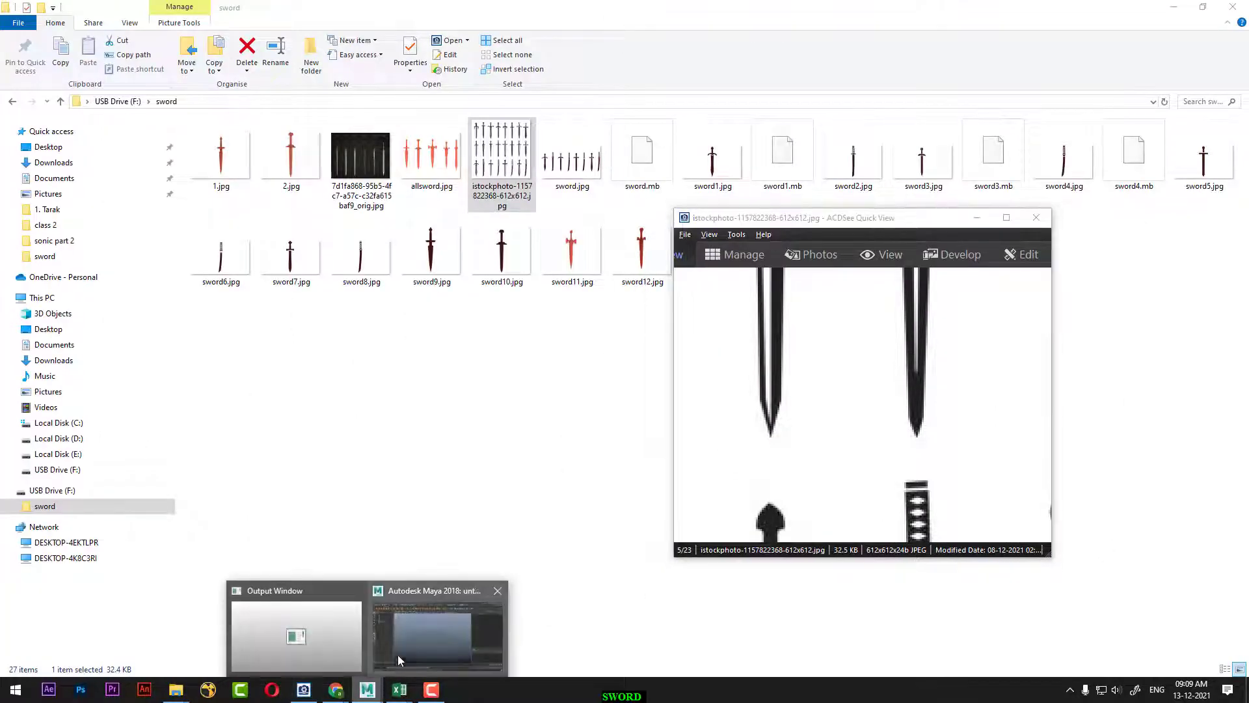
{"action": "left_click", "coordinate": [397, 655]}
{"action": "key", "text": "space"}
{"action": "left_click_drag", "start_coordinate": [447, 395], "coordinate": [442, 436]}
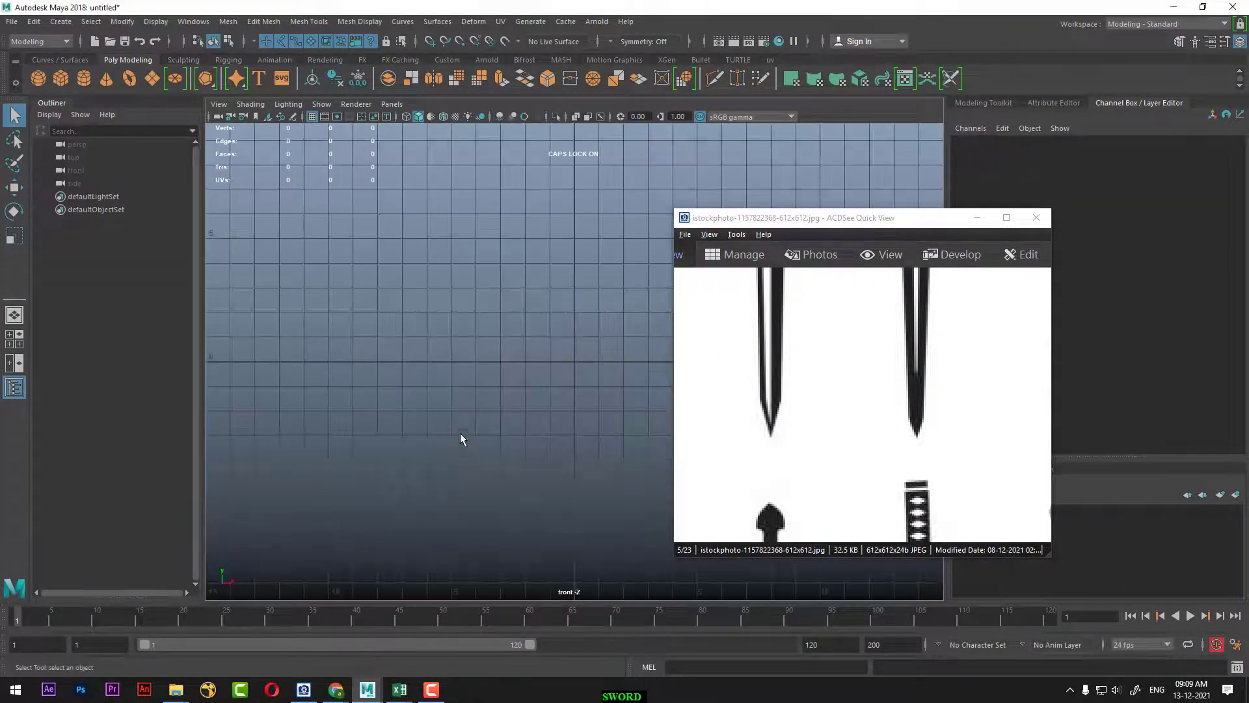
{"action": "mouse_move", "coordinate": [175, 690]}
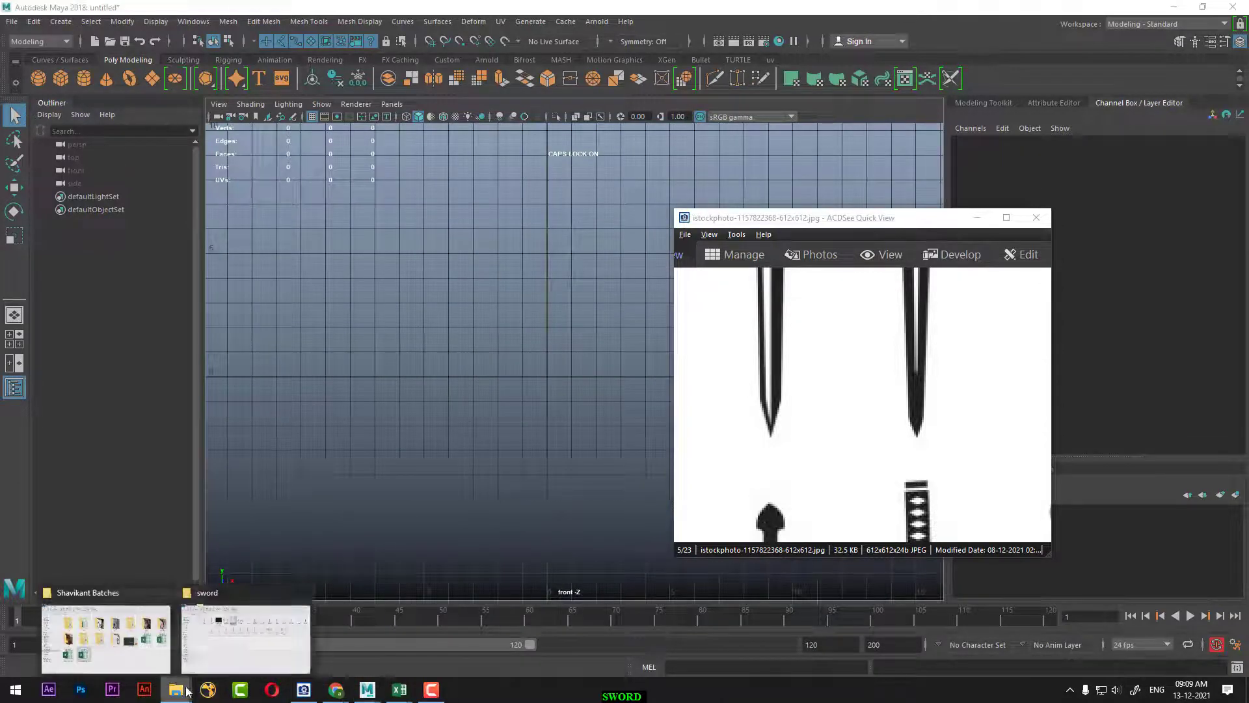
{"action": "left_click", "coordinate": [218, 641]}
{"action": "left_click", "coordinate": [506, 104]}
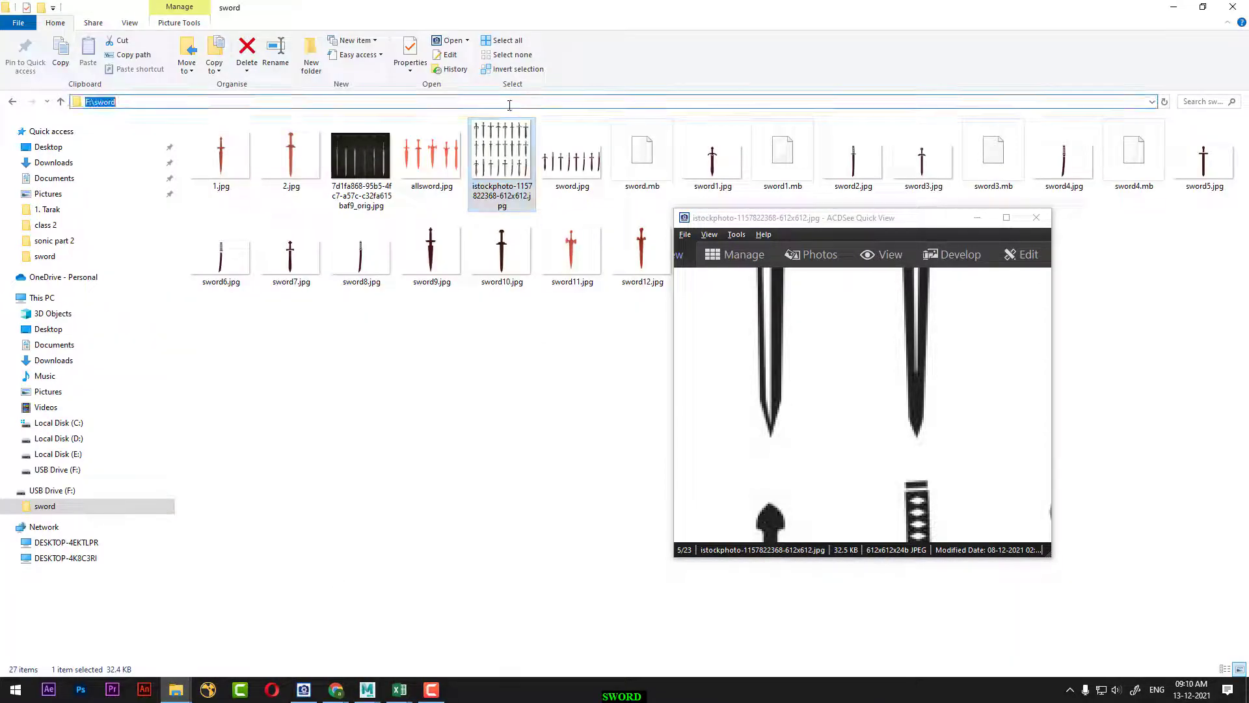
{"action": "left_click", "coordinate": [1174, 7]}
{"action": "left_click", "coordinate": [217, 106]}
{"action": "mouse_move", "coordinate": [293, 393]}
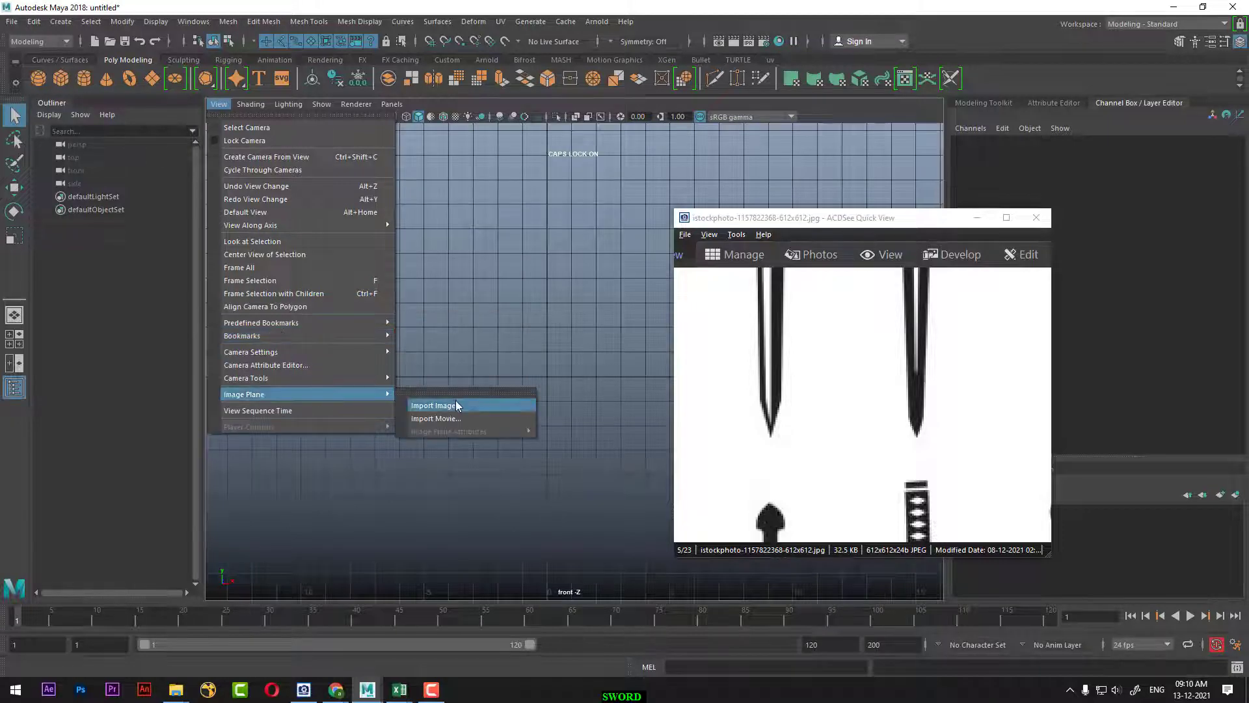
{"action": "left_click", "coordinate": [455, 403]}
{"action": "key", "text": "Return"}
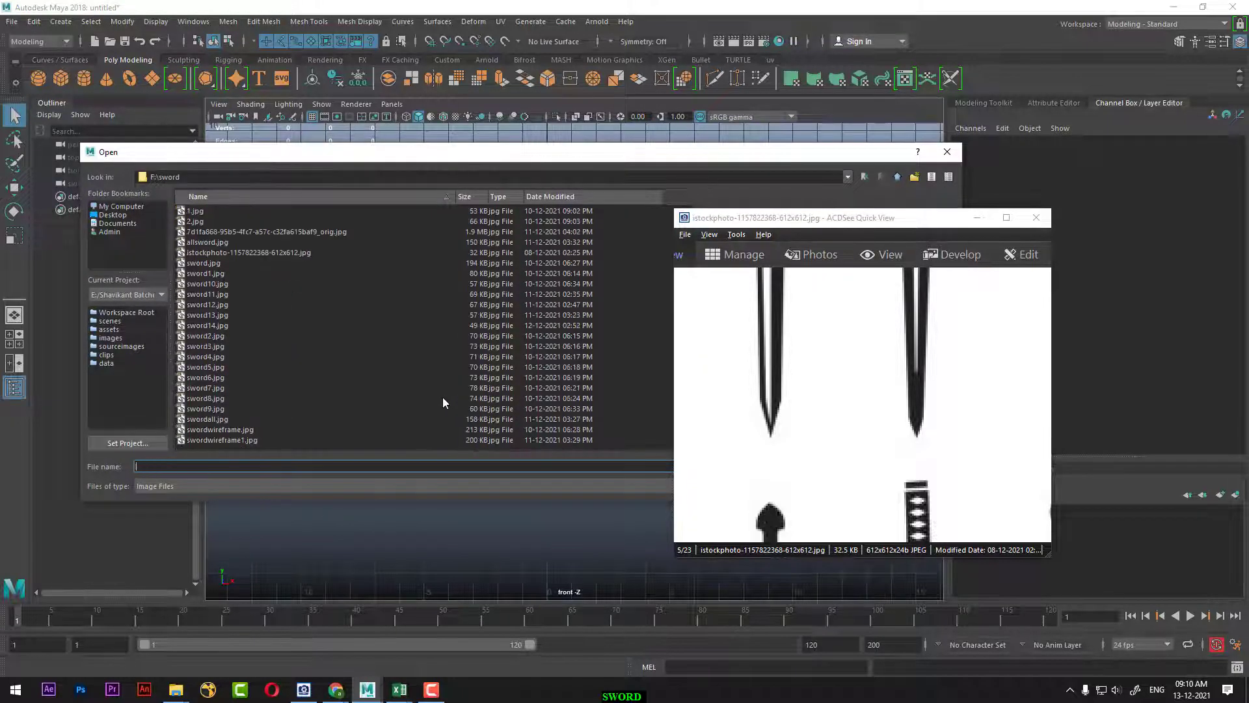
{"action": "left_click", "coordinate": [269, 255]}
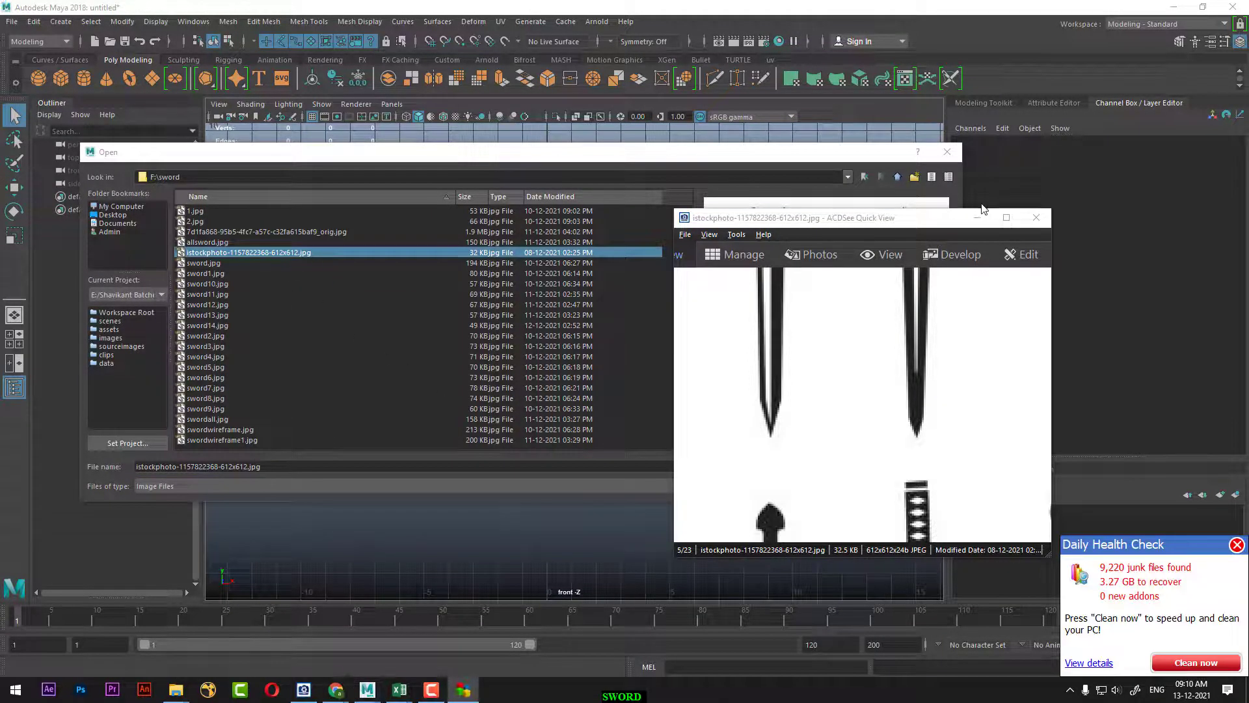
{"action": "left_click_drag", "start_coordinate": [982, 209], "coordinate": [990, 483]}
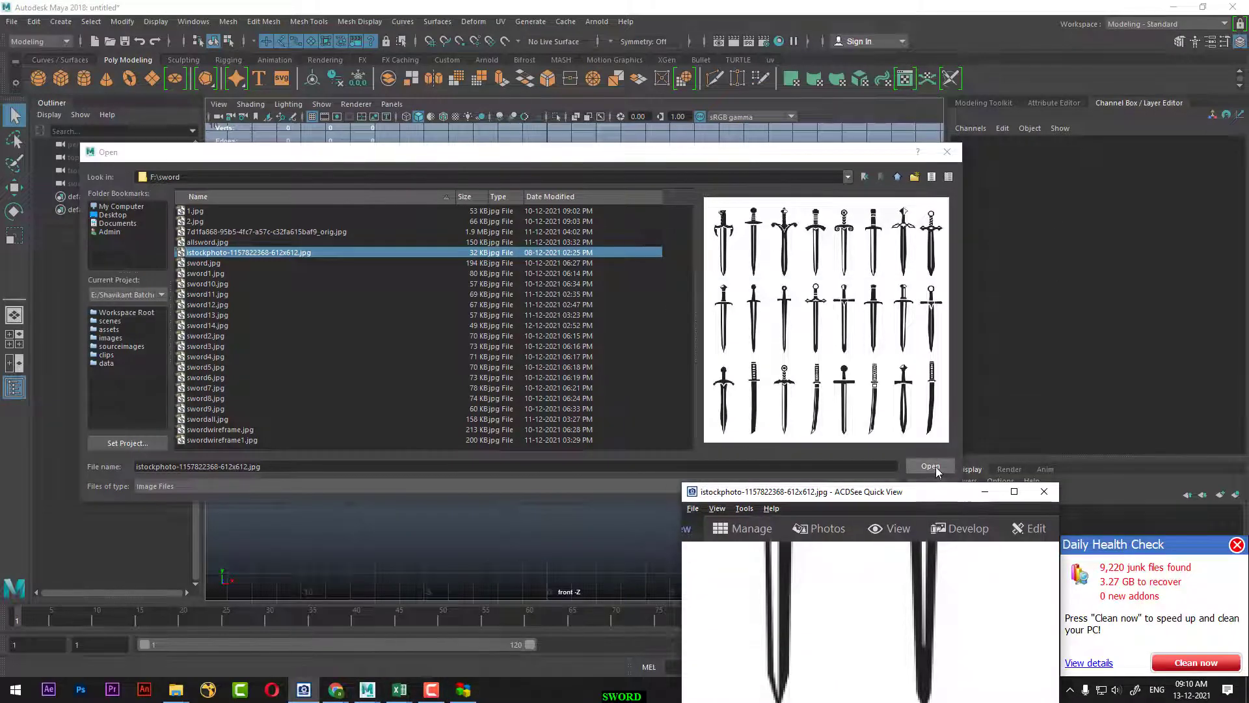
{"action": "left_click", "coordinate": [931, 467]}
{"action": "scroll", "coordinate": [482, 395], "scroll_direction": "up", "scroll_amount": 2}
Slide the reference image plane to the right, then deselect it.
{"action": "scroll", "coordinate": [482, 395], "scroll_direction": "up", "scroll_amount": 3}
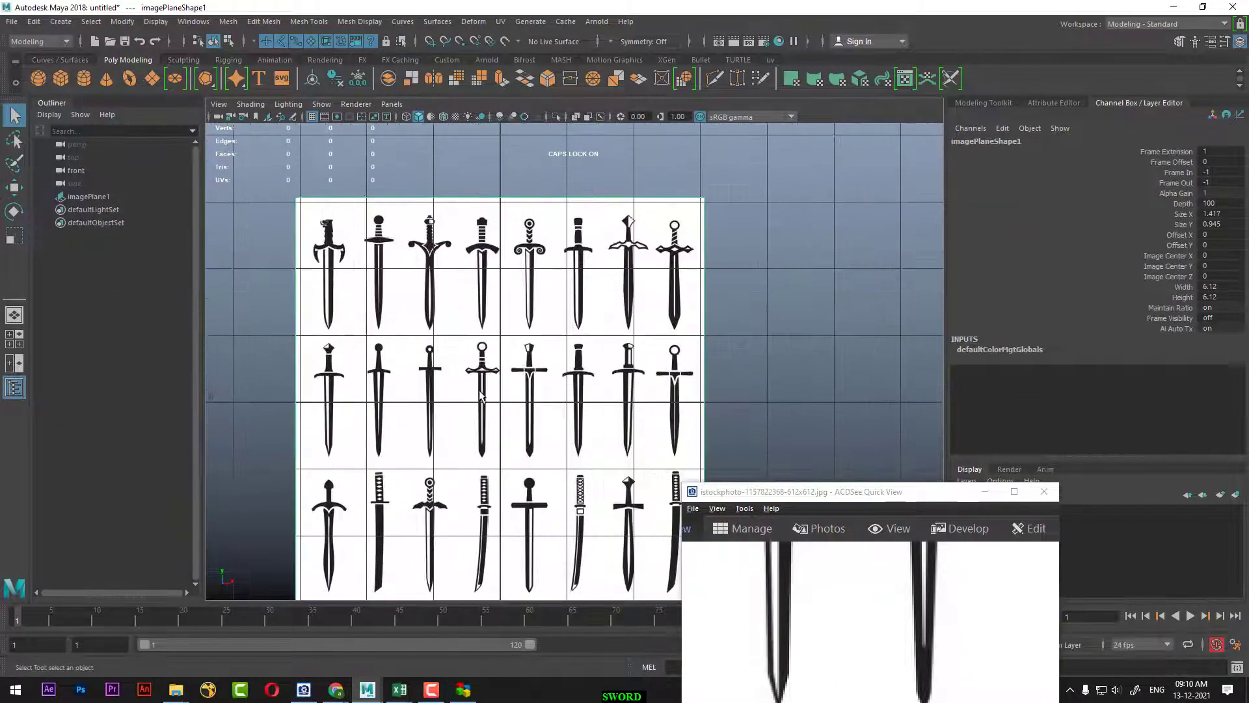
{"action": "scroll", "coordinate": [482, 395], "scroll_direction": "up", "scroll_amount": 2}
{"action": "key", "text": "w"}
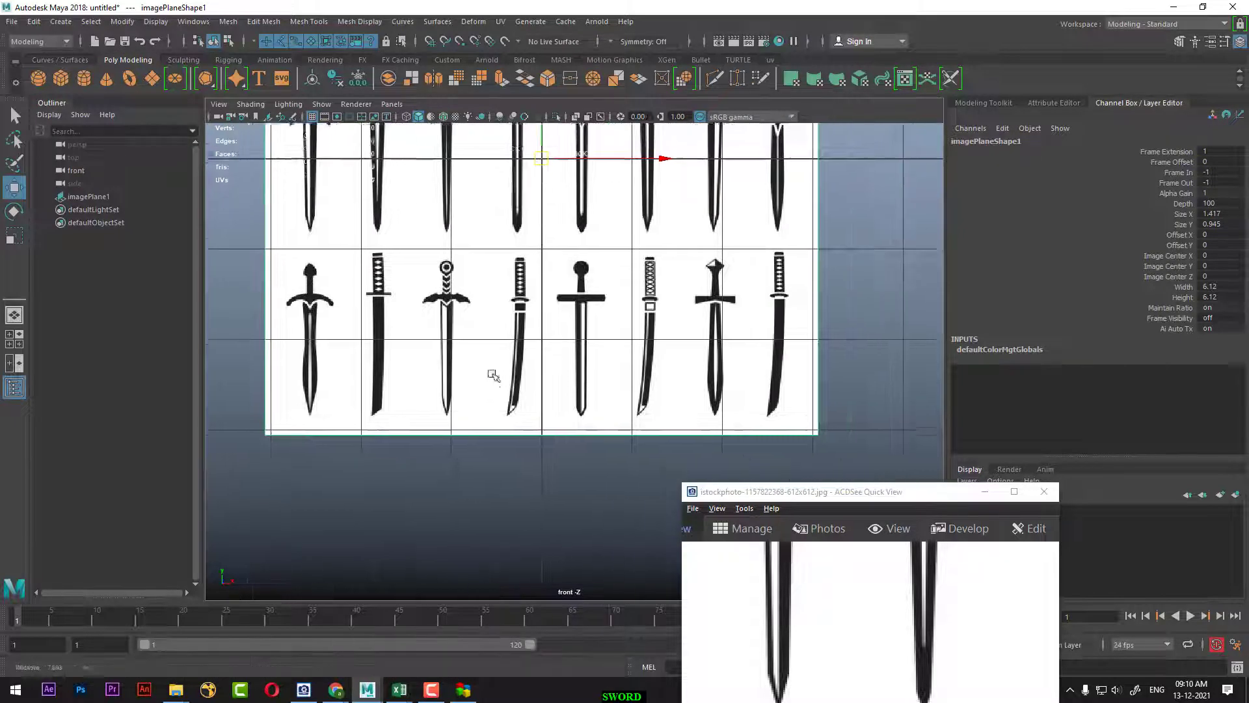
{"action": "scroll", "coordinate": [501, 378], "scroll_direction": "up", "scroll_amount": 1}
{"action": "scroll", "coordinate": [494, 377], "scroll_direction": "down", "scroll_amount": 3}
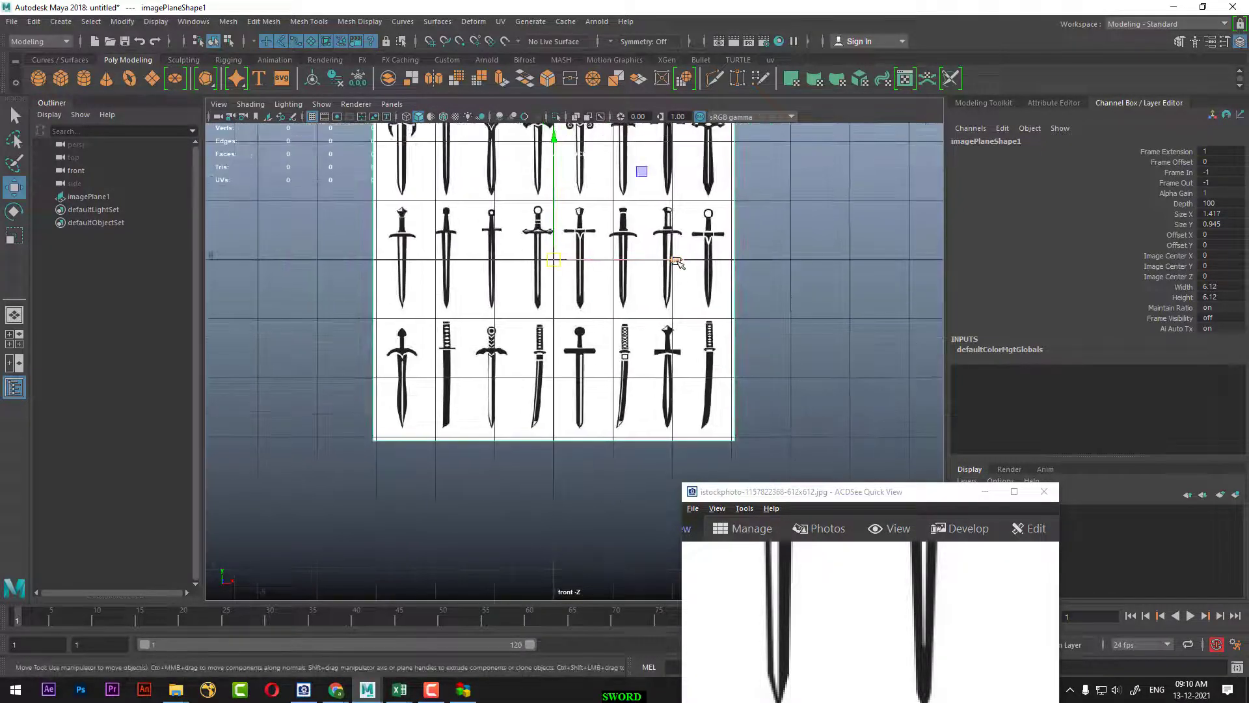
{"action": "left_click_drag", "start_coordinate": [676, 262], "coordinate": [734, 260]}
{"action": "scroll", "coordinate": [540, 399], "scroll_direction": "up", "scroll_amount": 2}
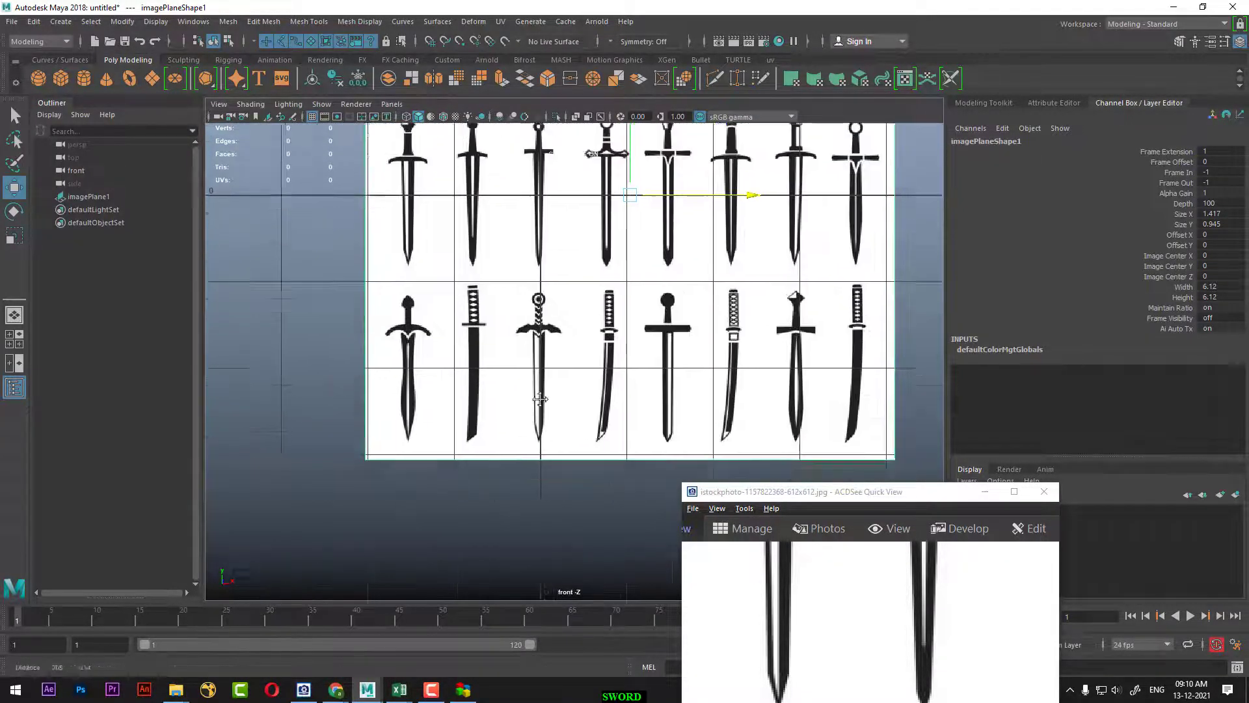
{"action": "scroll", "coordinate": [540, 398], "scroll_direction": "up", "scroll_amount": 1}
{"action": "left_click", "coordinate": [548, 467]}
Create a poly cube, scale it to 0.184 and move it to the blade tip at Translate Y -2.81.
{"action": "right_click_drag", "start_coordinate": [535, 422], "coordinate": [527, 456], "text": "shift"}
{"action": "scroll", "coordinate": [522, 495], "scroll_direction": "down", "scroll_amount": 2}
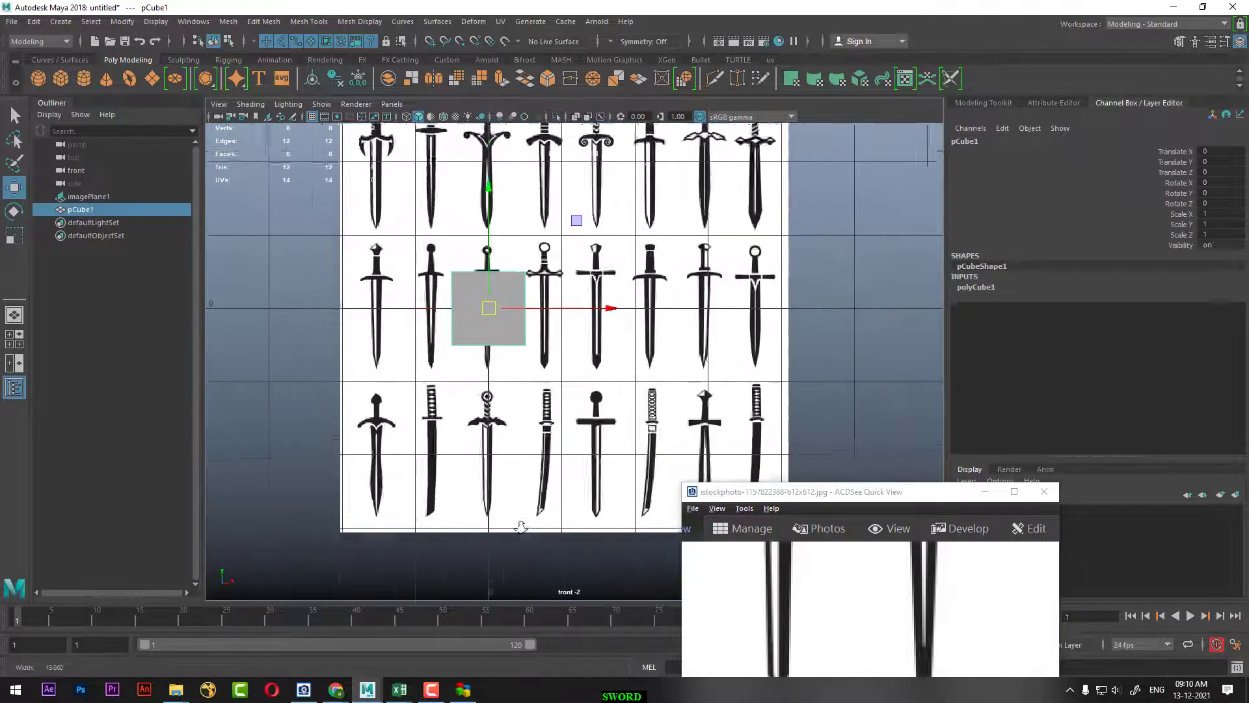
{"action": "scroll", "coordinate": [521, 526], "scroll_direction": "up", "scroll_amount": 1}
{"action": "key", "text": "r"}
{"action": "left_click_drag", "start_coordinate": [489, 307], "coordinate": [438, 343]}
{"action": "key", "text": "w"}
{"action": "middle_click_drag", "start_coordinate": [438, 343], "coordinate": [436, 240], "text": "alt"}
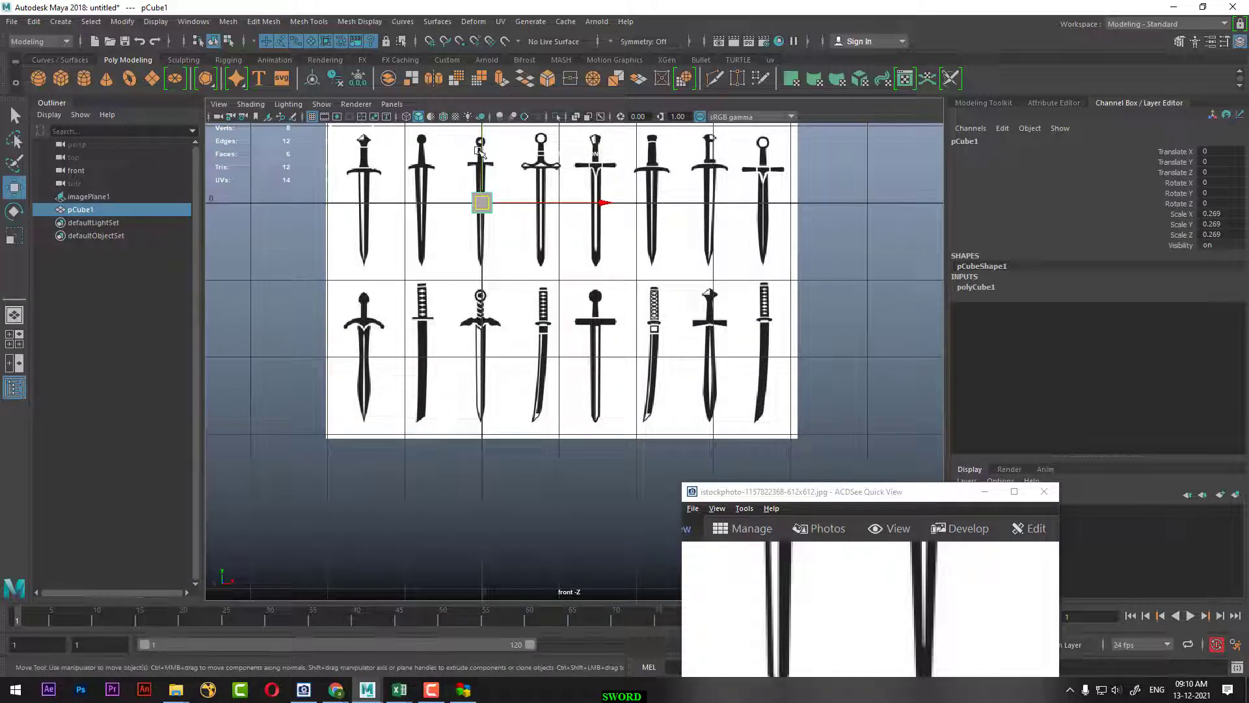
{"action": "left_click_drag", "start_coordinate": [479, 151], "coordinate": [479, 417]}
{"action": "scroll", "coordinate": [424, 438], "scroll_direction": "up", "scroll_amount": 2}
{"action": "scroll", "coordinate": [505, 460], "scroll_direction": "up", "scroll_amount": 2}
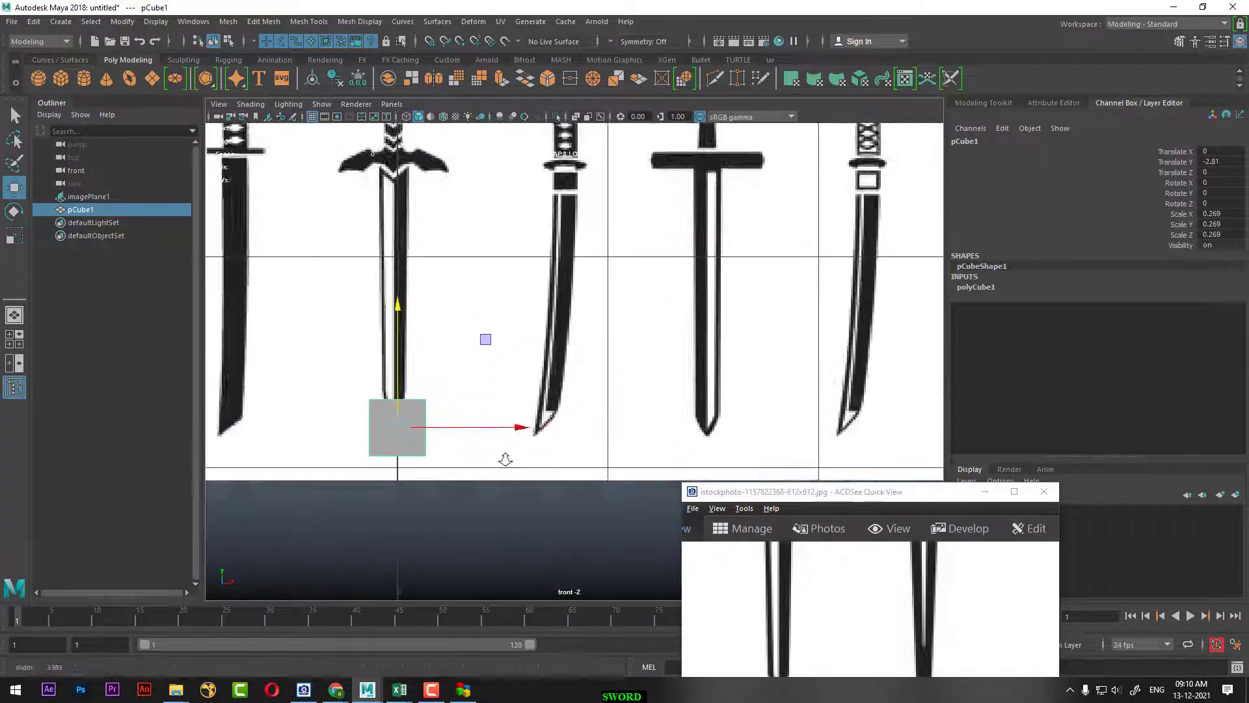
{"action": "scroll", "coordinate": [505, 459], "scroll_direction": "up", "scroll_amount": 2}
{"action": "middle_click_drag", "start_coordinate": [505, 459], "coordinate": [513, 430], "text": "alt"}
{"action": "key", "text": "r"}
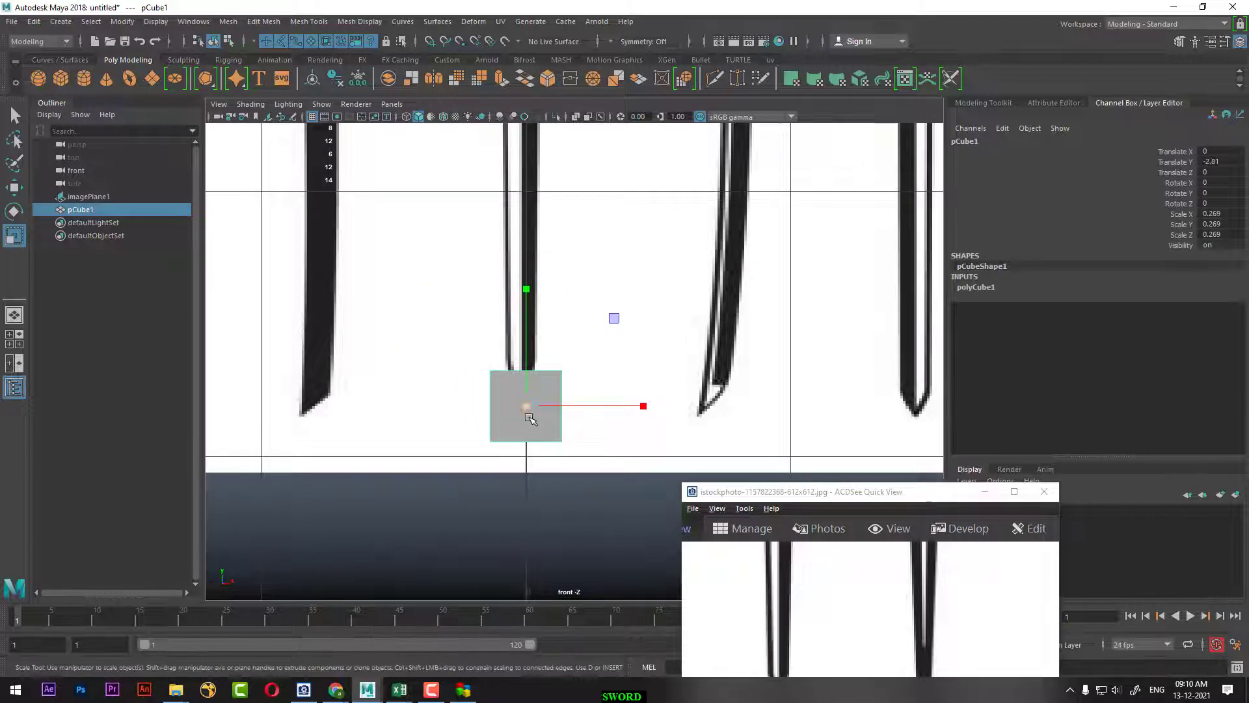
{"action": "left_click_drag", "start_coordinate": [526, 406], "coordinate": [507, 409]}
Insert an edge loop splitting the cube down the middle.
{"action": "key", "text": "w"}
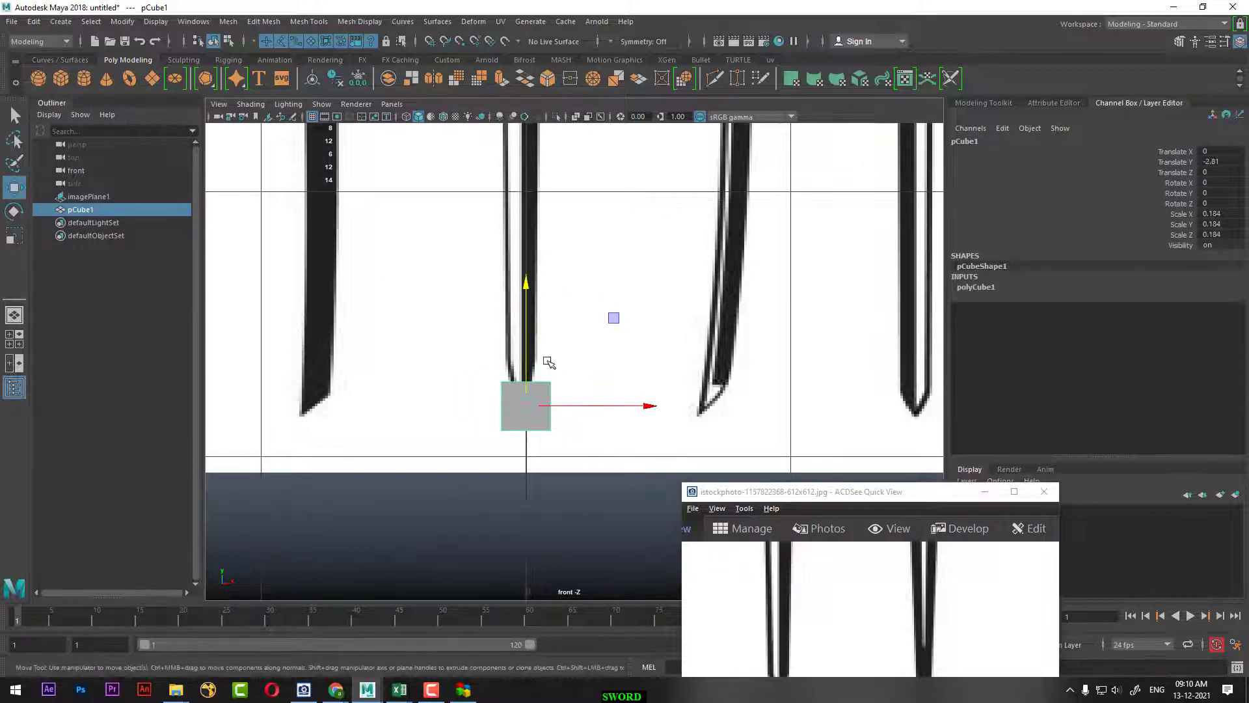
{"action": "right_click_drag", "start_coordinate": [544, 315], "coordinate": [544, 283]}
{"action": "left_click", "coordinate": [526, 429]}
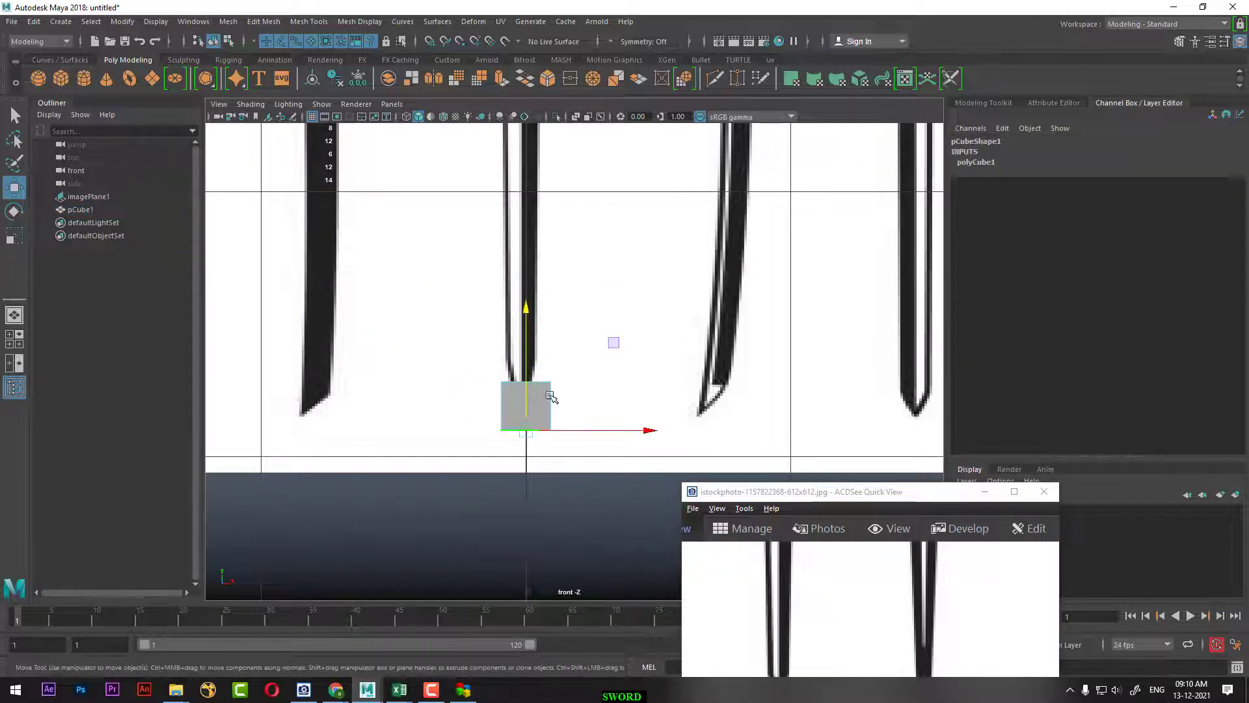
{"action": "right_click_drag", "start_coordinate": [558, 339], "coordinate": [440, 399], "text": "ctrl"}
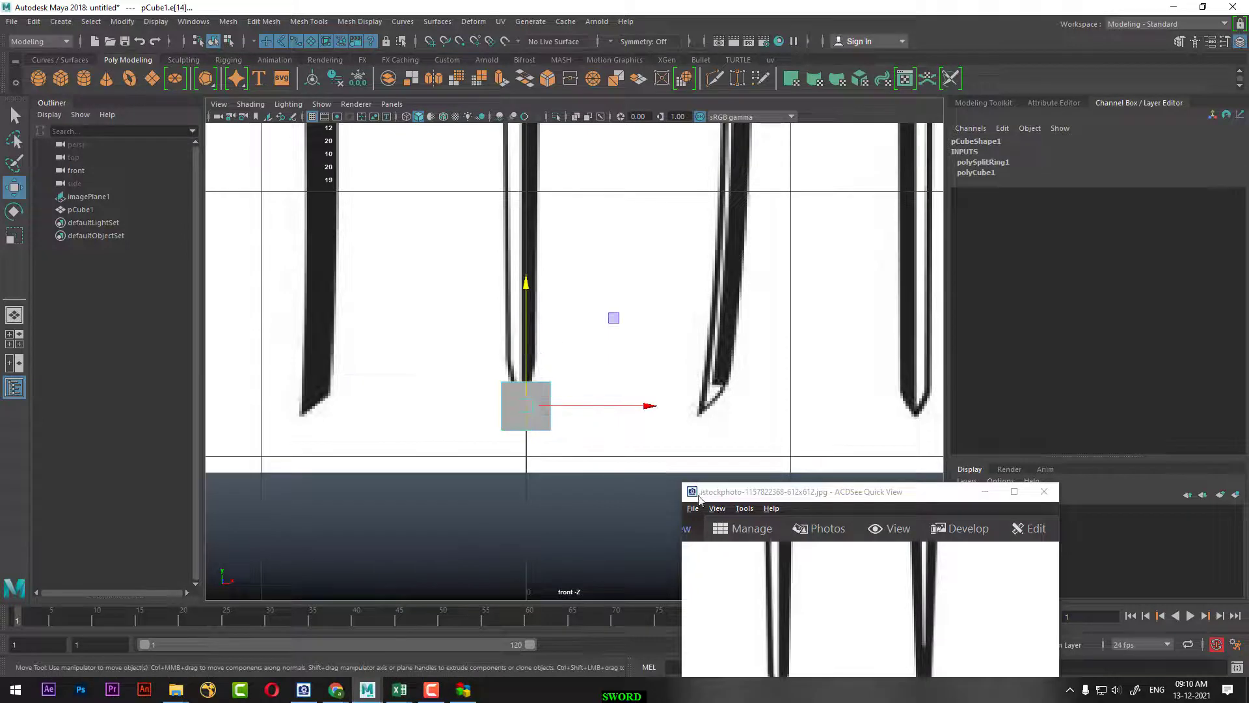
In perspective view, add a second edge loop around the cube using To Edge Ring and Split.
{"action": "key", "text": "space"}
{"action": "left_click", "coordinate": [528, 421]}
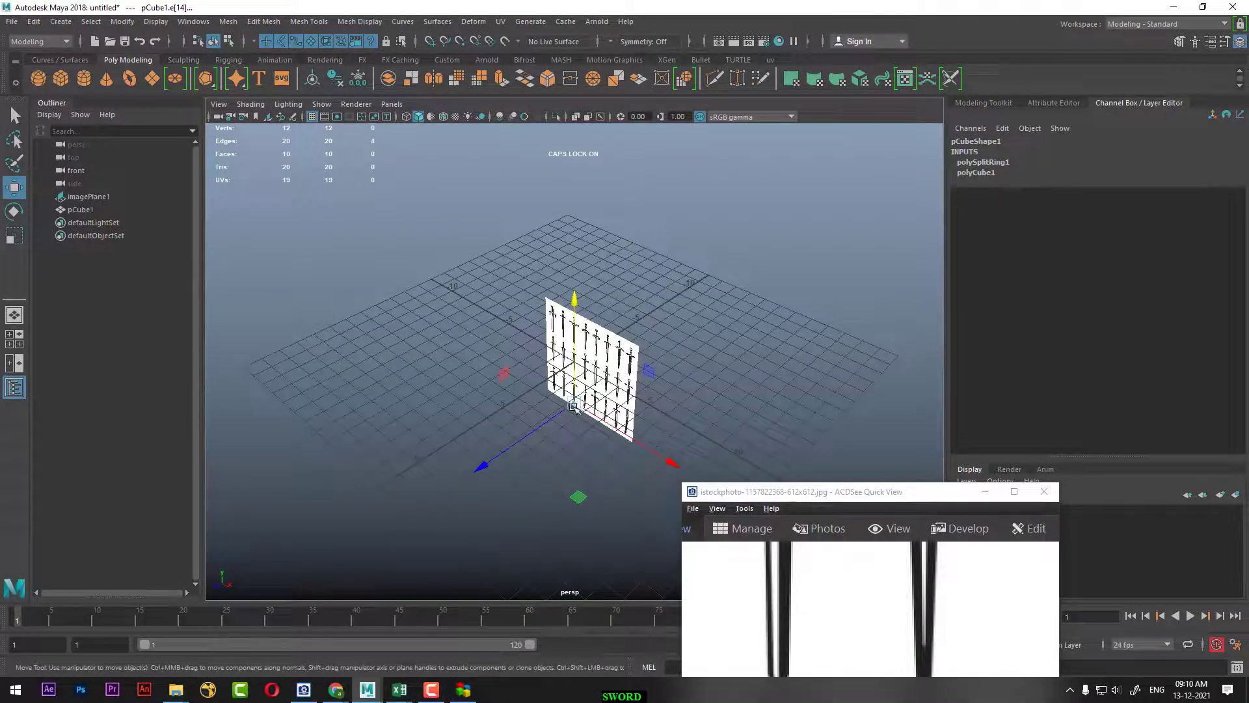
{"action": "key", "text": "f"}
{"action": "mouse_move", "coordinate": [573, 407]}
{"action": "left_mouse_down", "text": "alt"}
{"action": "mouse_move", "coordinate": [538, 404]}
{"action": "mouse_move", "coordinate": [543, 441]}
{"action": "left_mouse_up", "text": "alt"}
{"action": "left_click", "coordinate": [541, 442]}
{"action": "left_click", "coordinate": [768, 333], "text": "shift"}
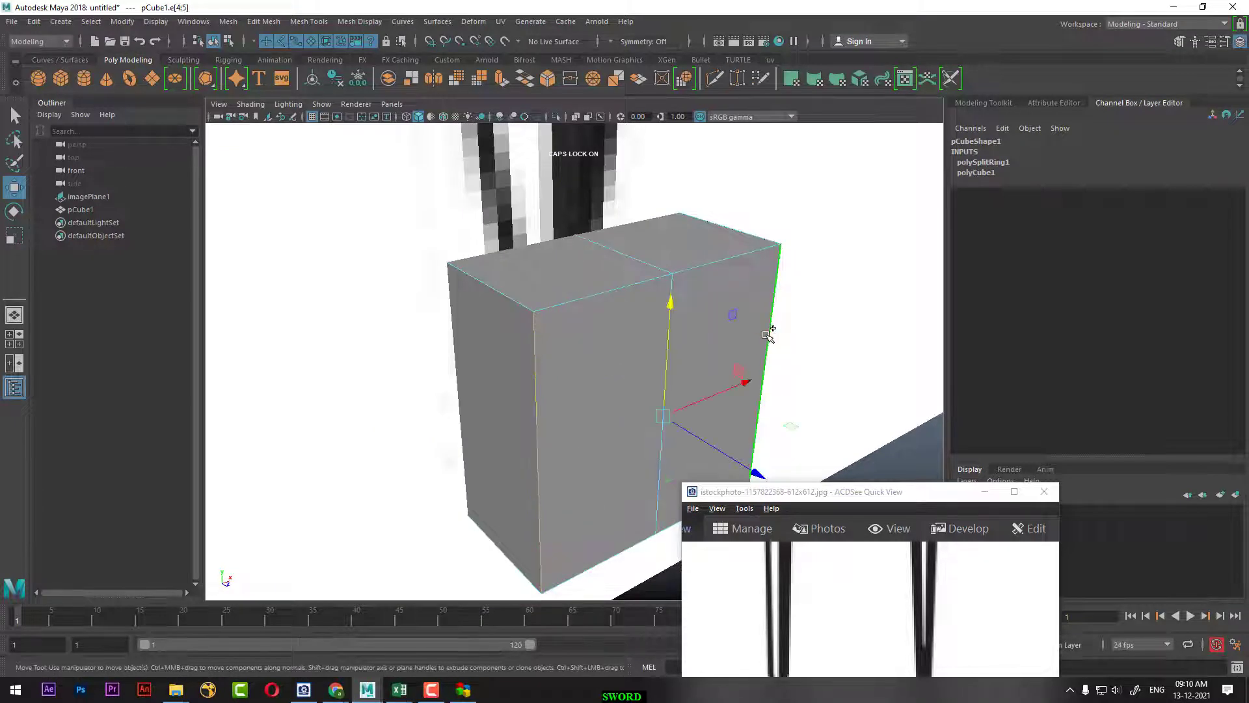
{"action": "scroll", "coordinate": [767, 334], "scroll_direction": "down", "scroll_amount": 5}
{"action": "mouse_move", "coordinate": [768, 333]}
{"action": "left_mouse_down", "text": "alt"}
{"action": "mouse_move", "coordinate": [572, 350]}
{"action": "mouse_move", "coordinate": [645, 325]}
{"action": "left_mouse_up", "text": "alt"}
{"action": "left_click", "coordinate": [645, 326]}
{"action": "right_click", "coordinate": [649, 295], "text": "ctrl"}
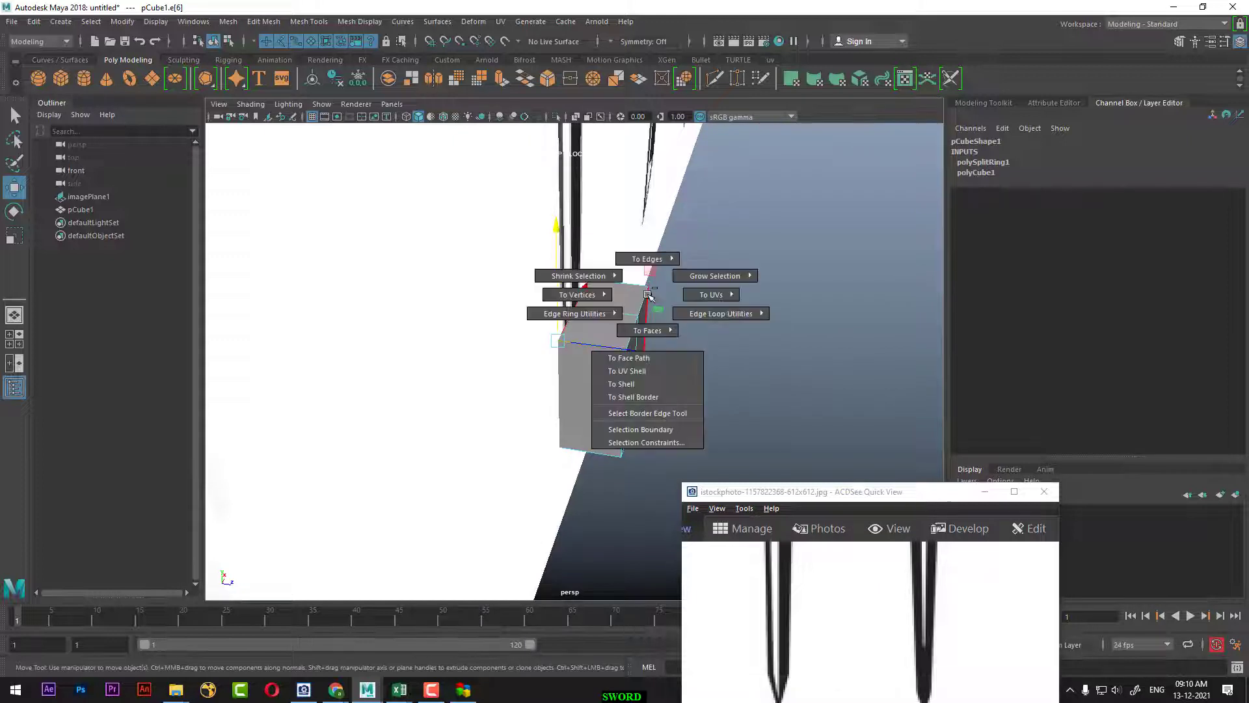
{"action": "left_click", "coordinate": [612, 366]}
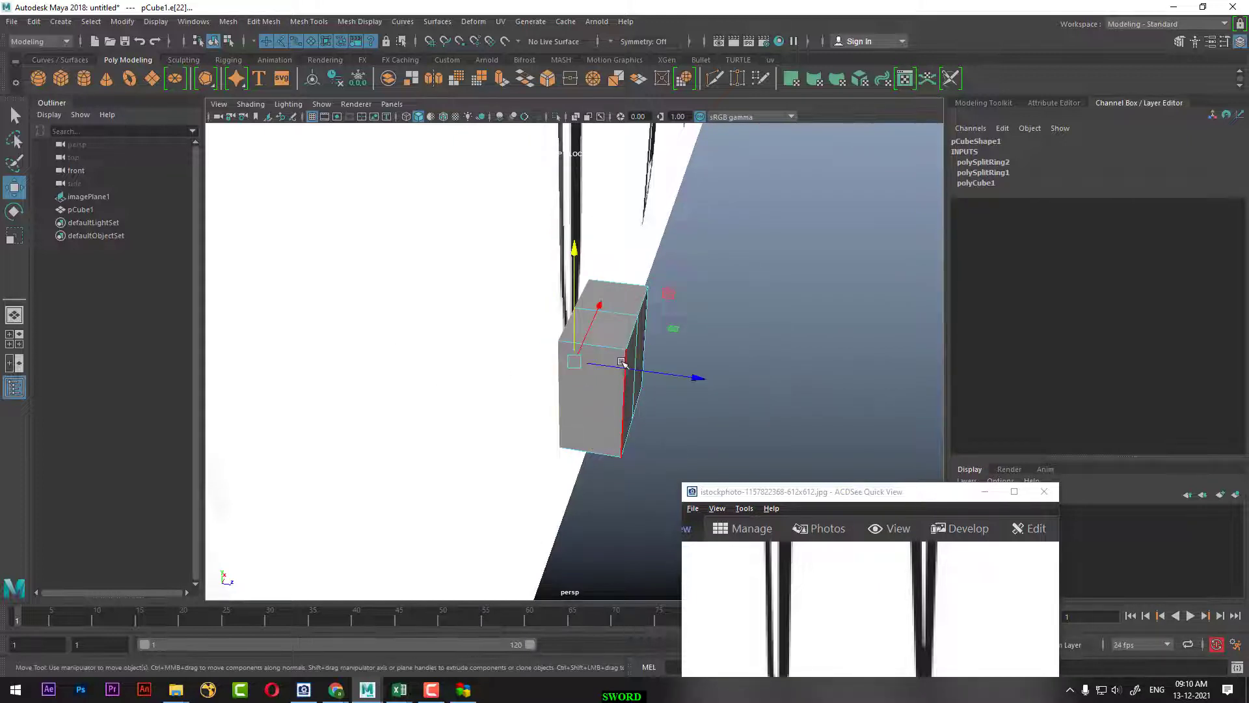
Scale two opposite vertical edges of the cube inward along Z.
{"action": "mouse_move", "coordinate": [622, 362]}
{"action": "left_mouse_down", "text": "alt"}
{"action": "mouse_move", "coordinate": [658, 338]}
{"action": "mouse_move", "coordinate": [635, 390]}
{"action": "left_mouse_up", "text": "alt"}
{"action": "left_click", "coordinate": [662, 335]}
{"action": "left_click", "coordinate": [497, 357], "text": "shift"}
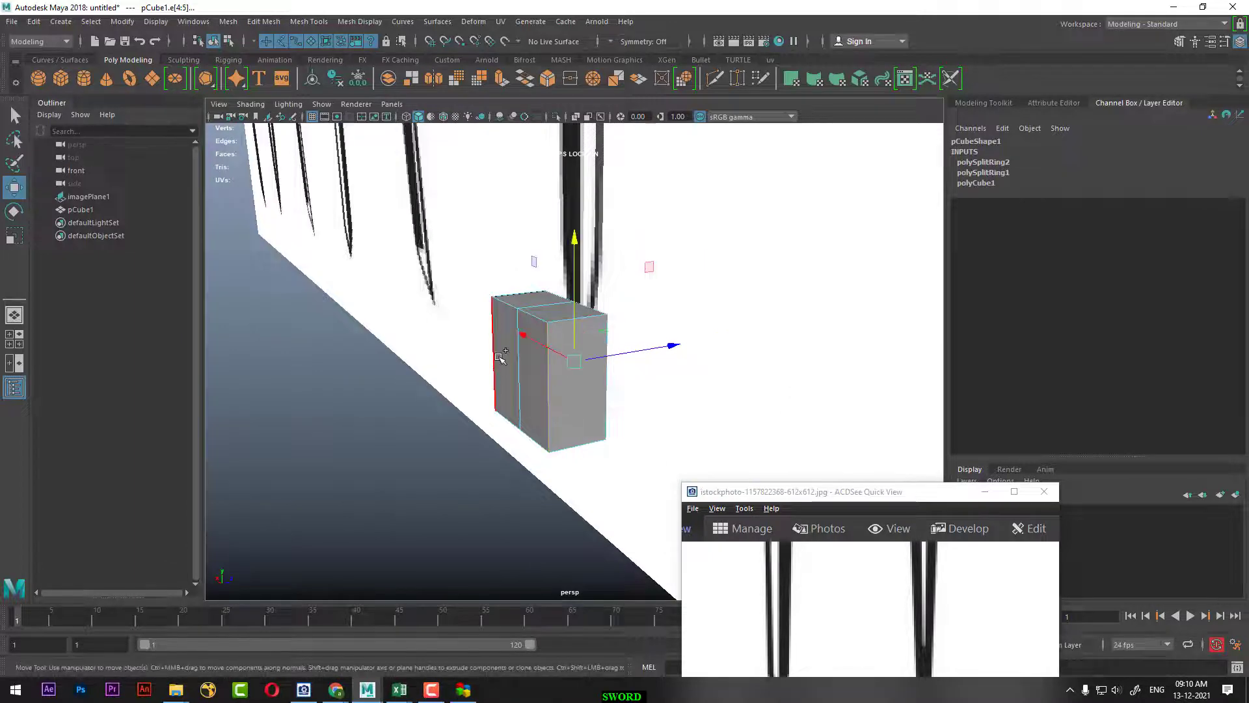
{"action": "key", "text": "r"}
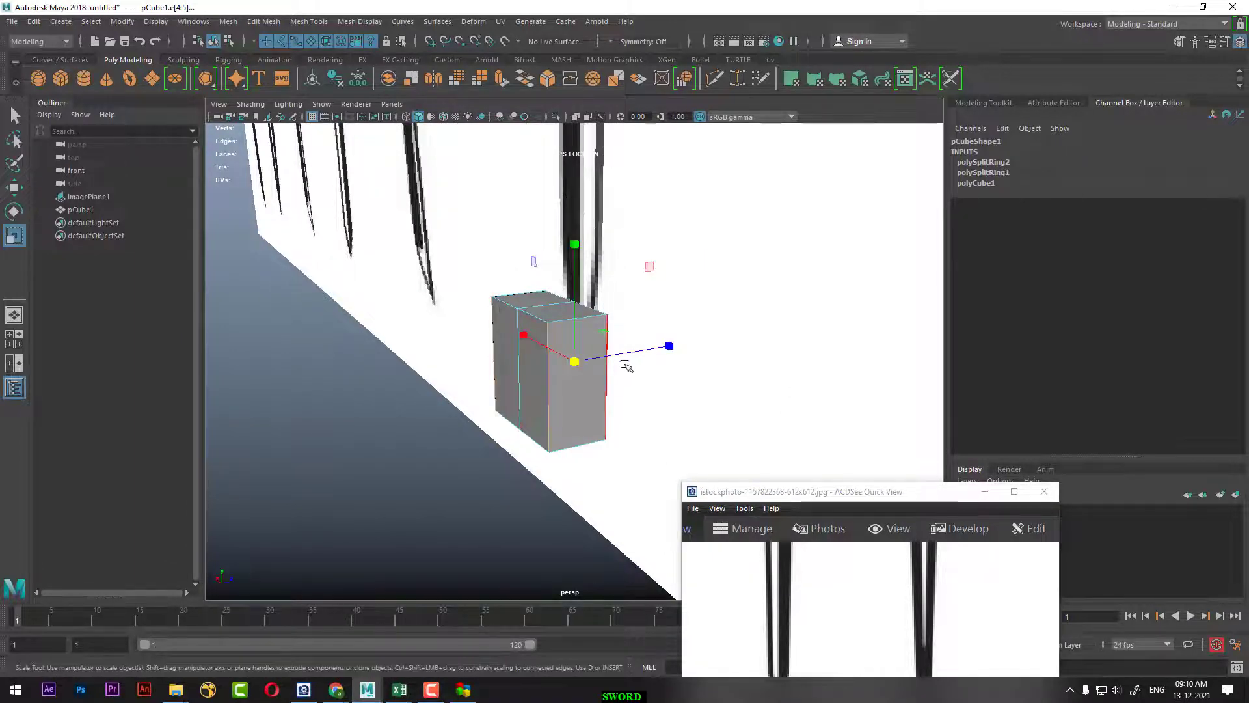
{"action": "mouse_move", "coordinate": [669, 346]}
{"action": "left_mouse_down"}
{"action": "mouse_move", "coordinate": [559, 371]}
{"action": "mouse_move", "coordinate": [436, 371]}
{"action": "mouse_move", "coordinate": [479, 321]}
{"action": "mouse_move", "coordinate": [597, 342]}
{"action": "left_mouse_up"}
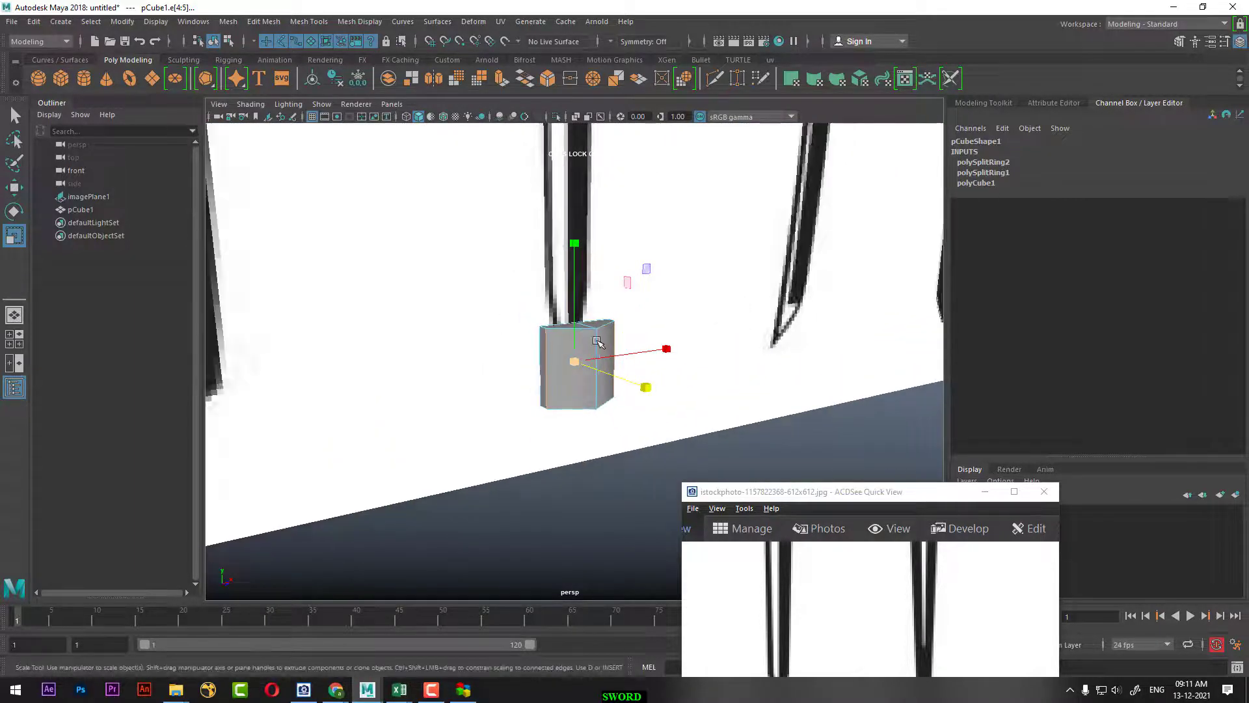
Review the cube against the sword reference and return to object selection mode.
{"action": "mouse_move", "coordinate": [597, 342]}
{"action": "middle_mouse_down", "text": "alt"}
{"action": "mouse_move", "coordinate": [510, 287]}
{"action": "mouse_move", "coordinate": [509, 273]}
{"action": "middle_mouse_up", "text": "alt"}
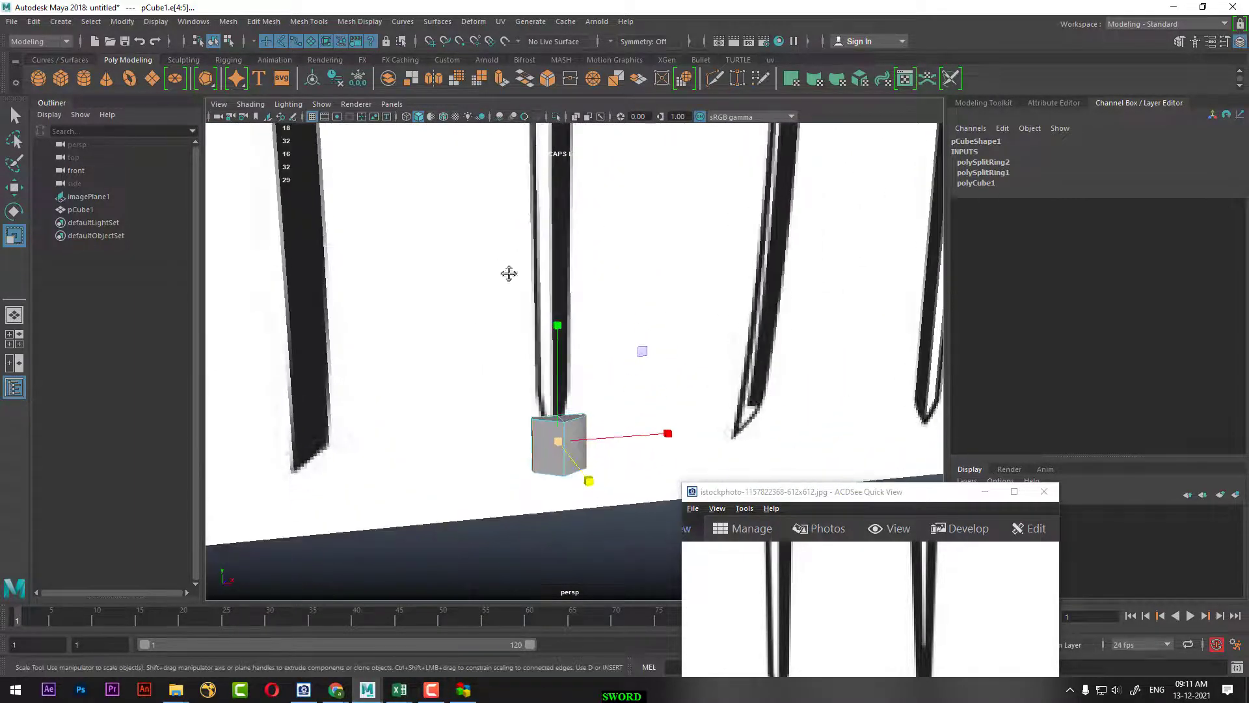
{"action": "right_click_drag", "start_coordinate": [509, 274], "coordinate": [525, 301], "text": "alt"}
{"action": "middle_click_drag", "start_coordinate": [524, 302], "coordinate": [549, 377], "text": "alt"}
{"action": "left_click_drag", "start_coordinate": [549, 377], "coordinate": [454, 287], "text": "alt"}
{"action": "mouse_move", "coordinate": [455, 287]}
{"action": "right_mouse_down", "text": "alt"}
{"action": "mouse_move", "coordinate": [414, 327]}
{"action": "mouse_move", "coordinate": [443, 295]}
{"action": "right_mouse_up", "text": "alt"}
{"action": "mouse_move", "coordinate": [443, 295]}
{"action": "left_mouse_down", "text": "alt"}
{"action": "mouse_move", "coordinate": [510, 351]}
{"action": "mouse_move", "coordinate": [474, 245]}
{"action": "left_mouse_up", "text": "alt"}
{"action": "mouse_move", "coordinate": [474, 245]}
{"action": "right_mouse_down", "text": "alt"}
{"action": "mouse_move", "coordinate": [600, 354]}
{"action": "mouse_move", "coordinate": [594, 427]}
{"action": "right_mouse_up", "text": "alt"}
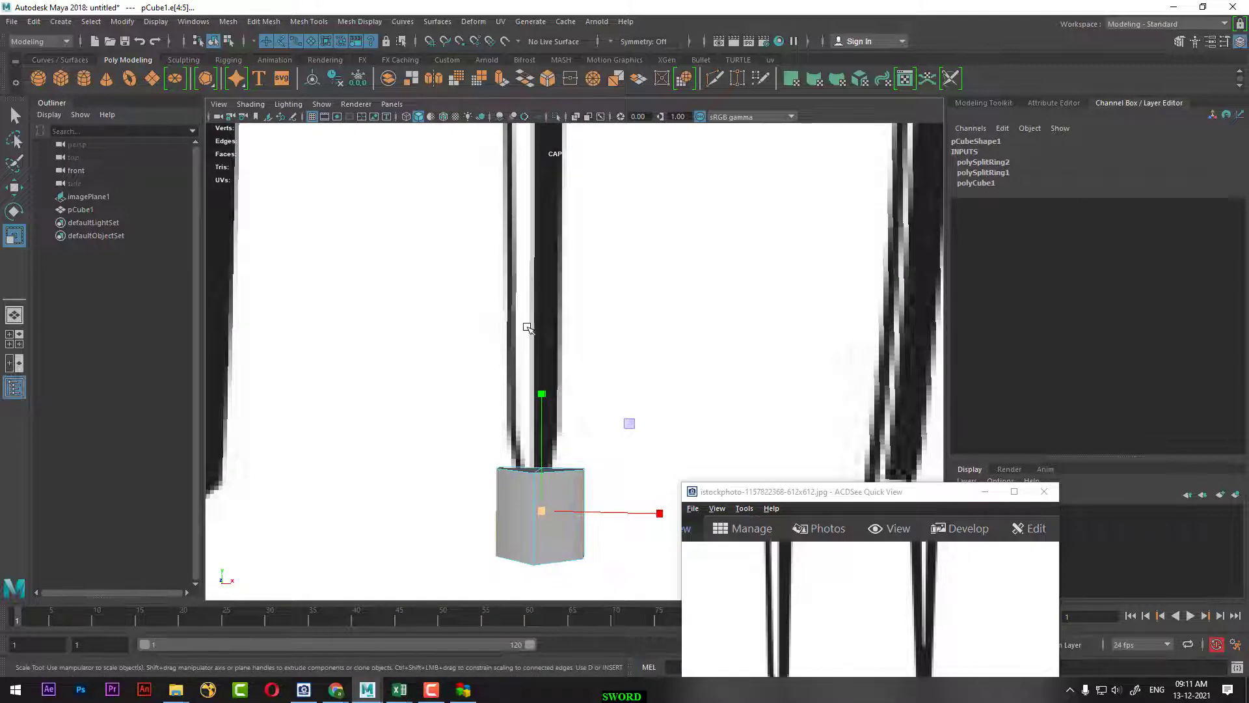
{"action": "mouse_move", "coordinate": [527, 327]}
{"action": "left_mouse_down", "text": "alt"}
{"action": "mouse_move", "coordinate": [550, 405]}
{"action": "mouse_move", "coordinate": [572, 397]}
{"action": "left_mouse_up", "text": "alt"}
{"action": "right_click", "coordinate": [577, 397]}
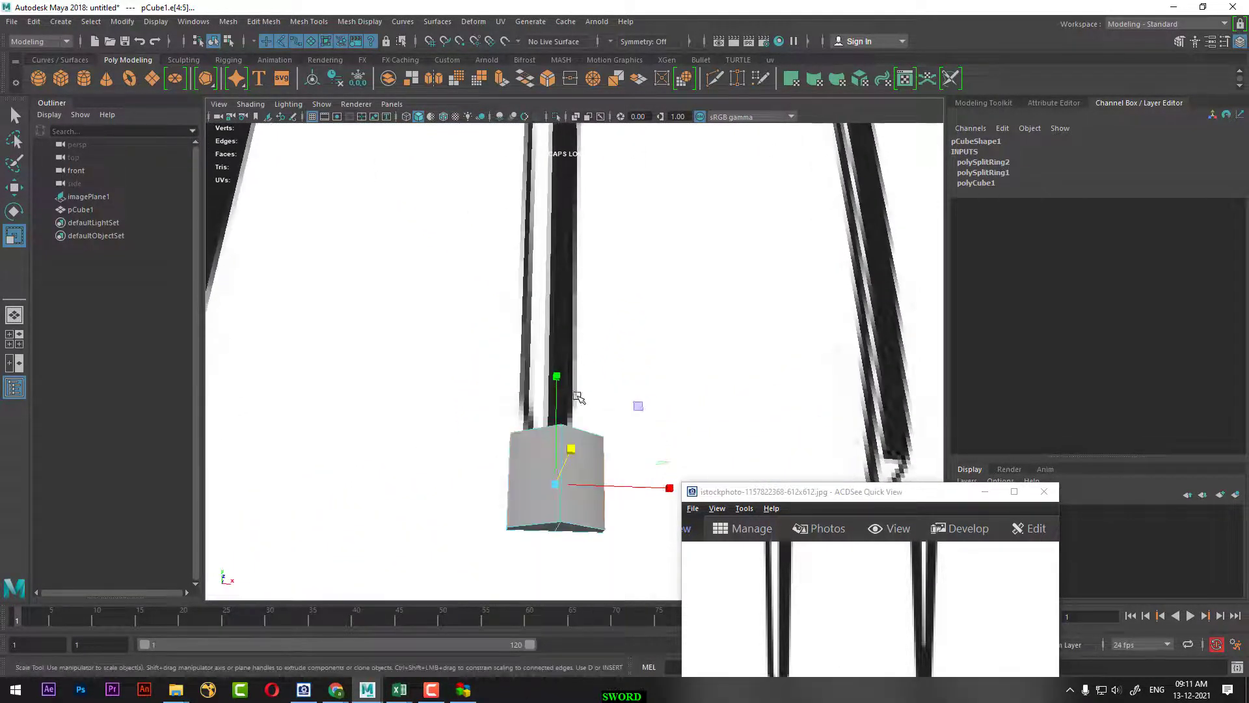
{"action": "right_click_drag", "start_coordinate": [524, 329], "coordinate": [594, 296]}
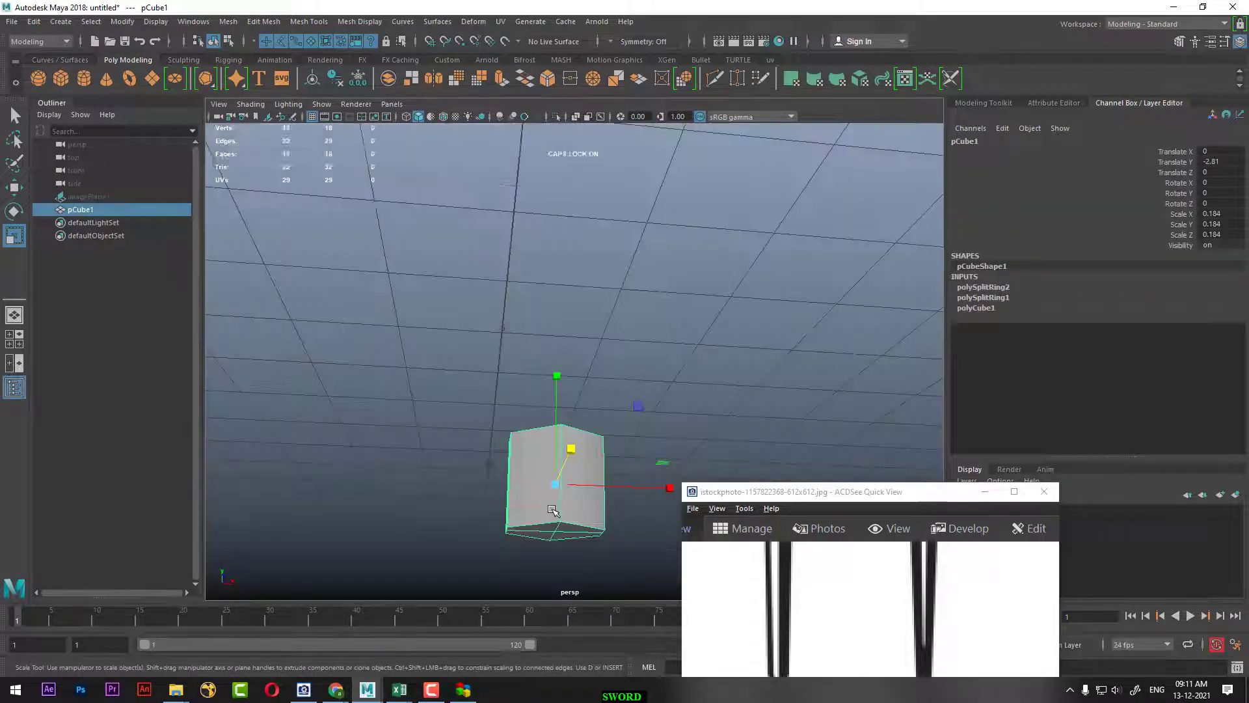
Isolate pCube1, scale its side vertical edges inward along Z, and switch to top view.
{"action": "key", "text": "ctrl+1"}
{"action": "mouse_move", "coordinate": [551, 510]}
{"action": "left_mouse_down", "text": "alt"}
{"action": "mouse_move", "coordinate": [457, 442]}
{"action": "mouse_move", "coordinate": [360, 463]}
{"action": "left_mouse_up", "text": "alt"}
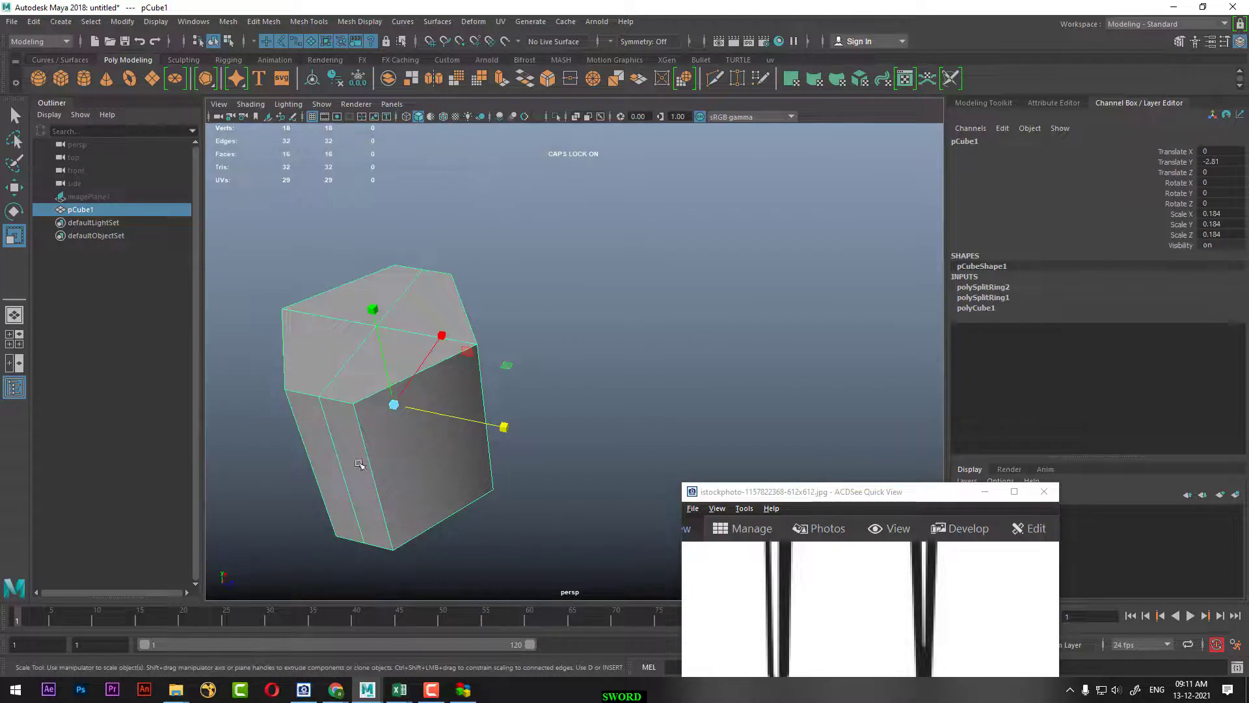
{"action": "right_click_drag", "start_coordinate": [394, 326], "coordinate": [348, 325]}
{"action": "left_click", "coordinate": [476, 435]}
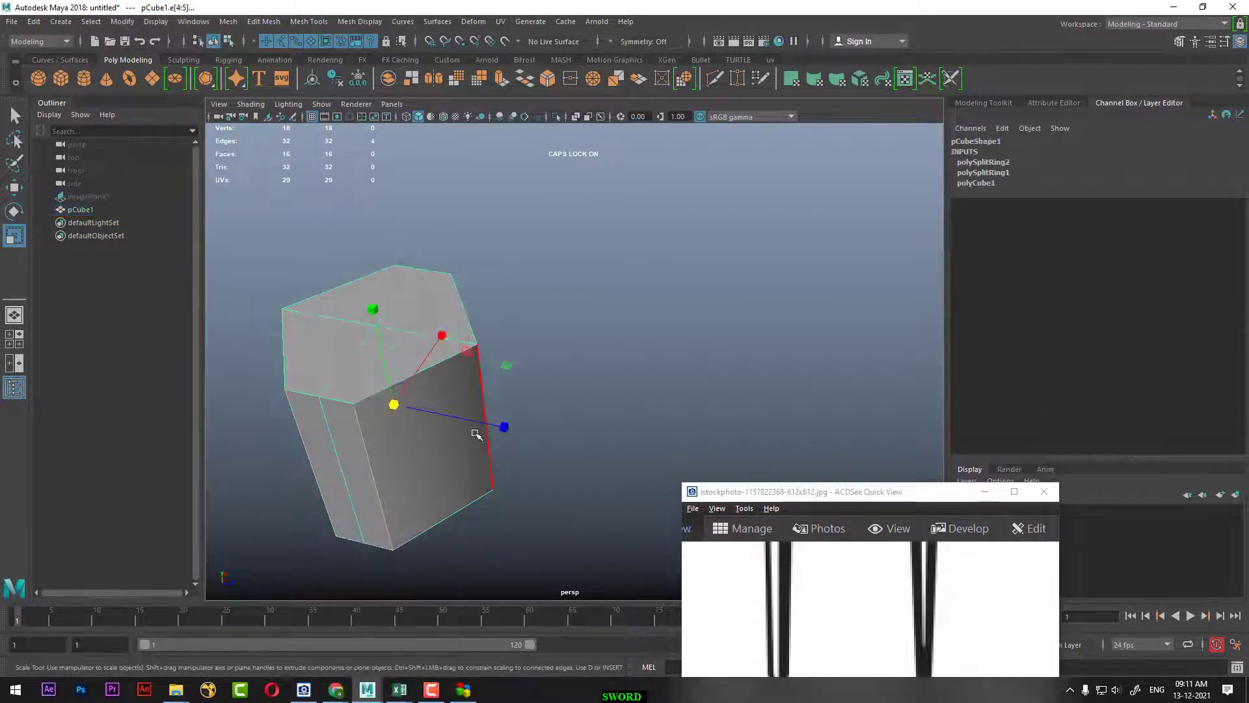
{"action": "left_click_drag", "start_coordinate": [504, 427], "coordinate": [483, 416]}
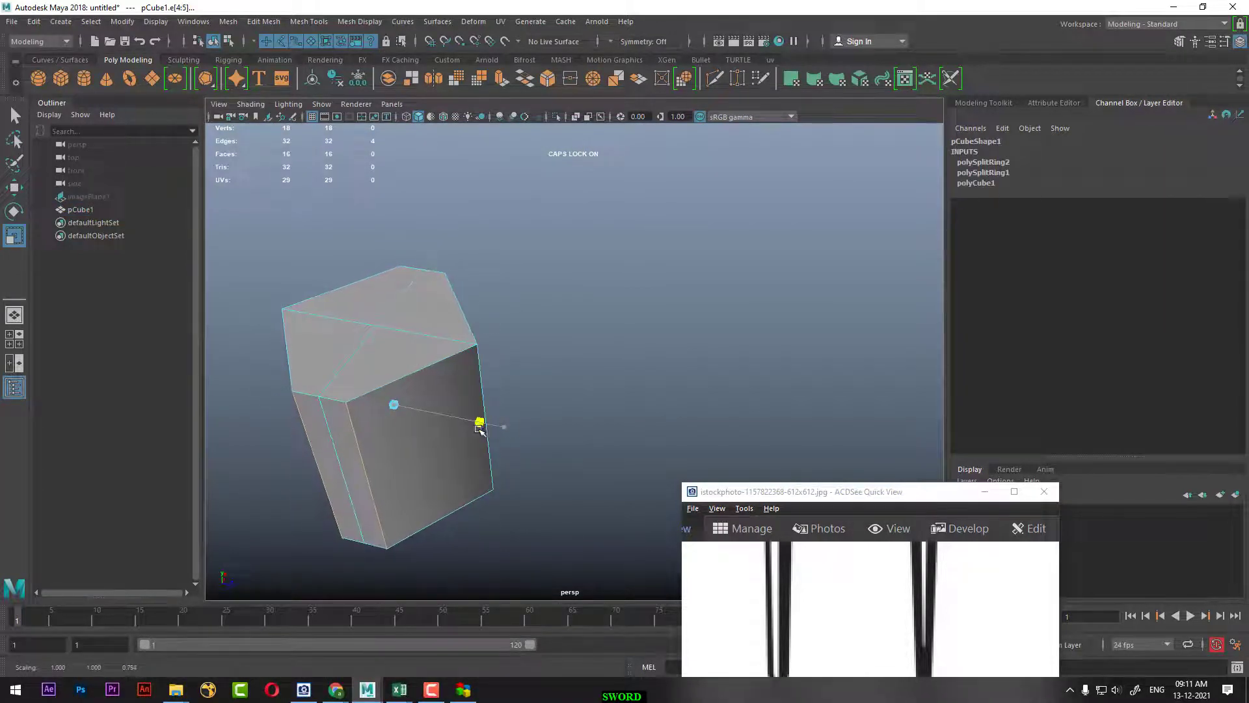
{"action": "left_click", "coordinate": [481, 403]}
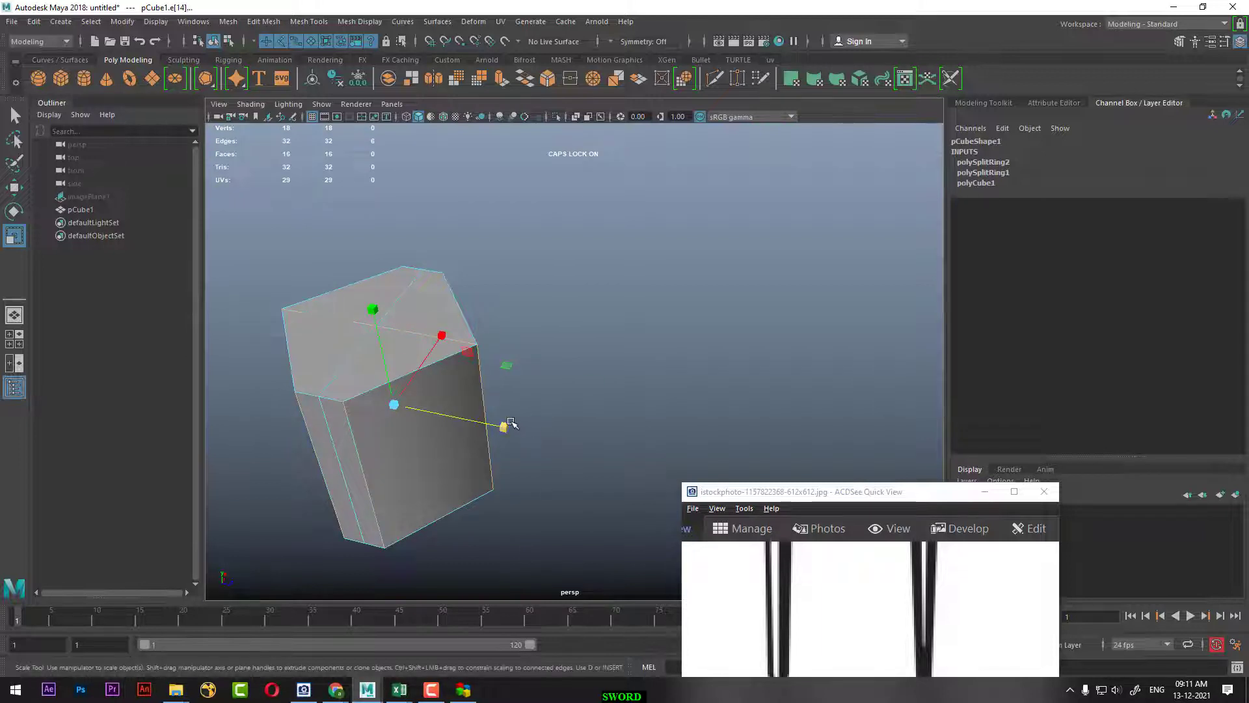
{"action": "left_click_drag", "start_coordinate": [511, 422], "coordinate": [451, 415]}
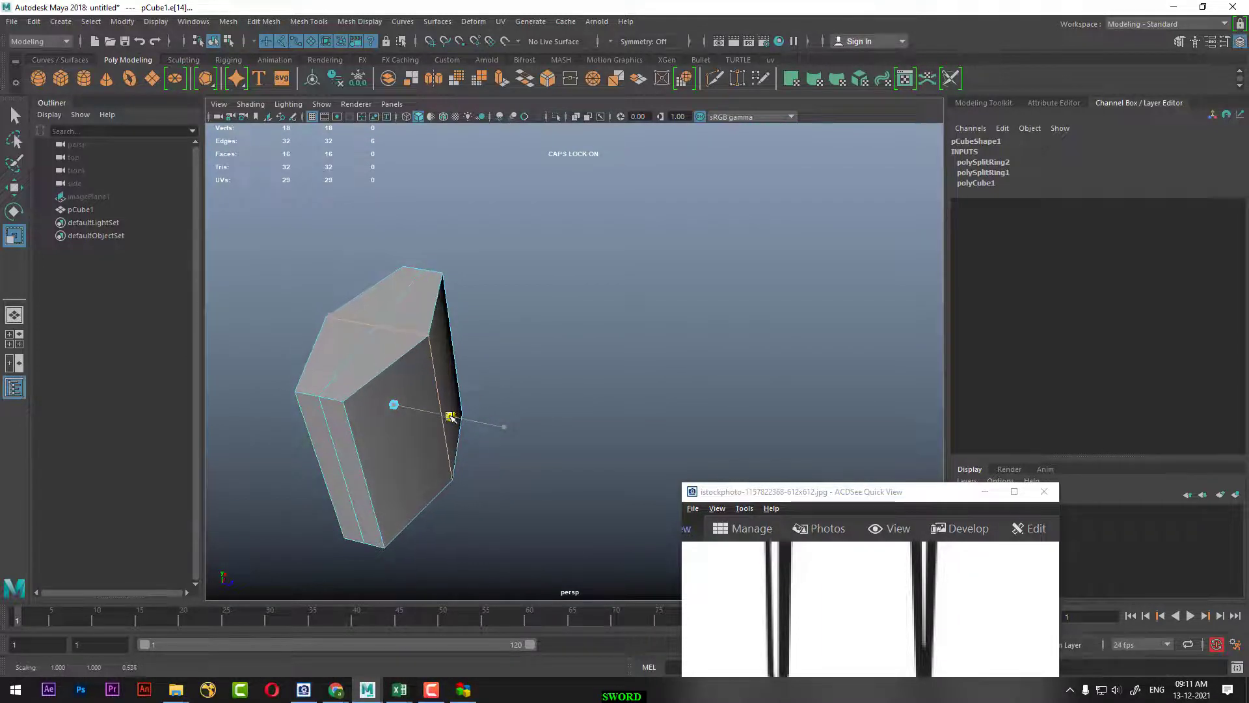
{"action": "mouse_move", "coordinate": [450, 417]}
{"action": "left_mouse_down", "text": "alt"}
{"action": "mouse_move", "coordinate": [456, 443]}
{"action": "mouse_move", "coordinate": [423, 319]}
{"action": "mouse_move", "coordinate": [528, 320]}
{"action": "left_mouse_up", "text": "alt"}
{"action": "key", "text": "space"}
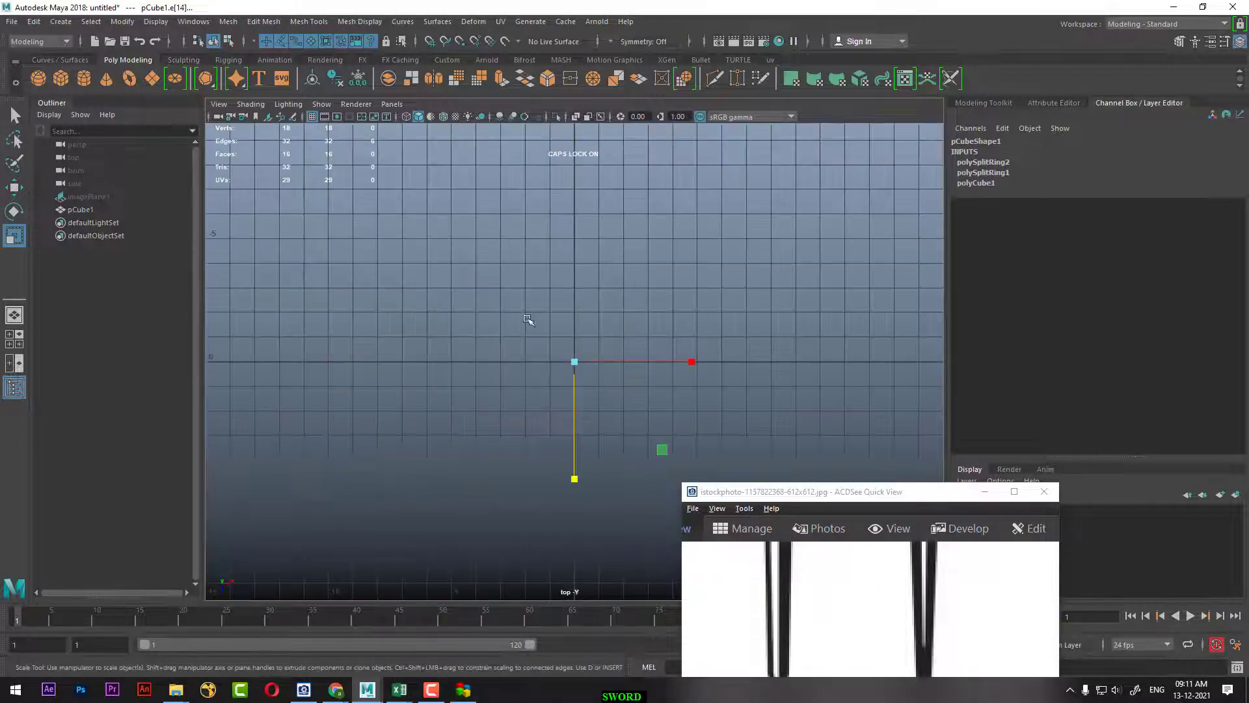
In top view, scale the middle-row vertices outward along X into a wider diamond.
{"action": "right_click_drag", "start_coordinate": [642, 312], "coordinate": [691, 277]}
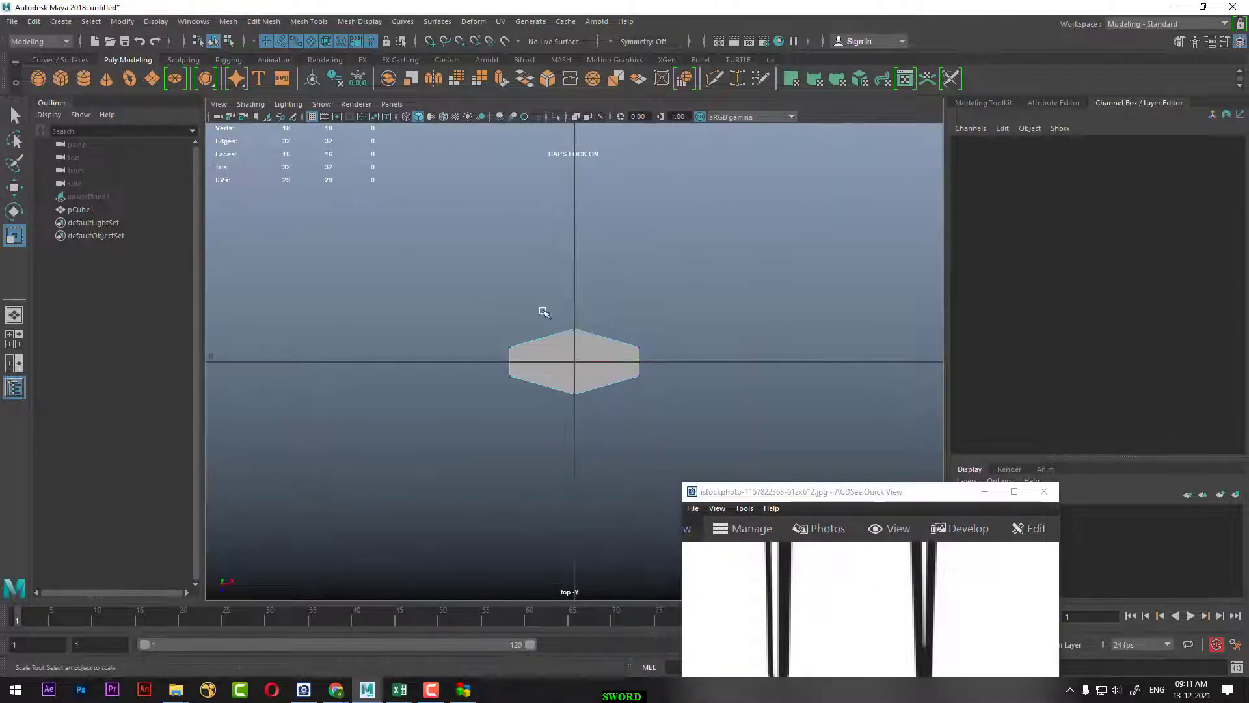
{"action": "left_click_drag", "start_coordinate": [455, 323], "coordinate": [499, 454]}
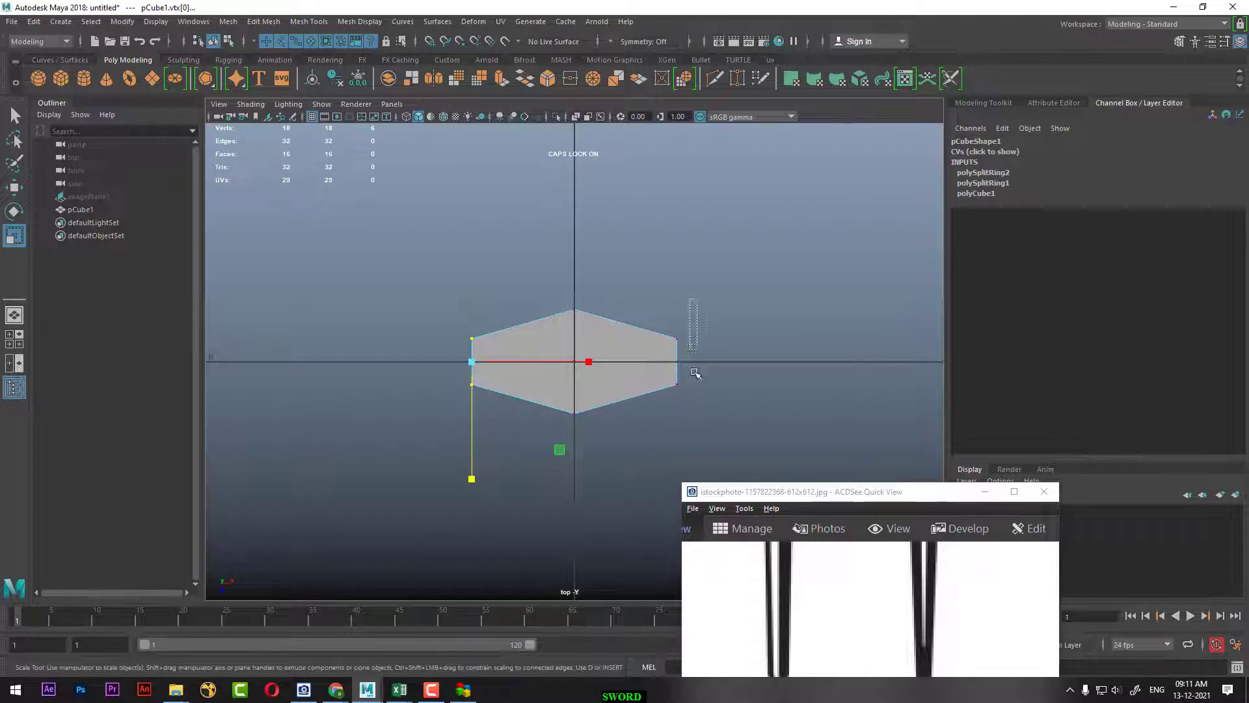
{"action": "left_click_drag", "start_coordinate": [574, 479], "coordinate": [573, 431]}
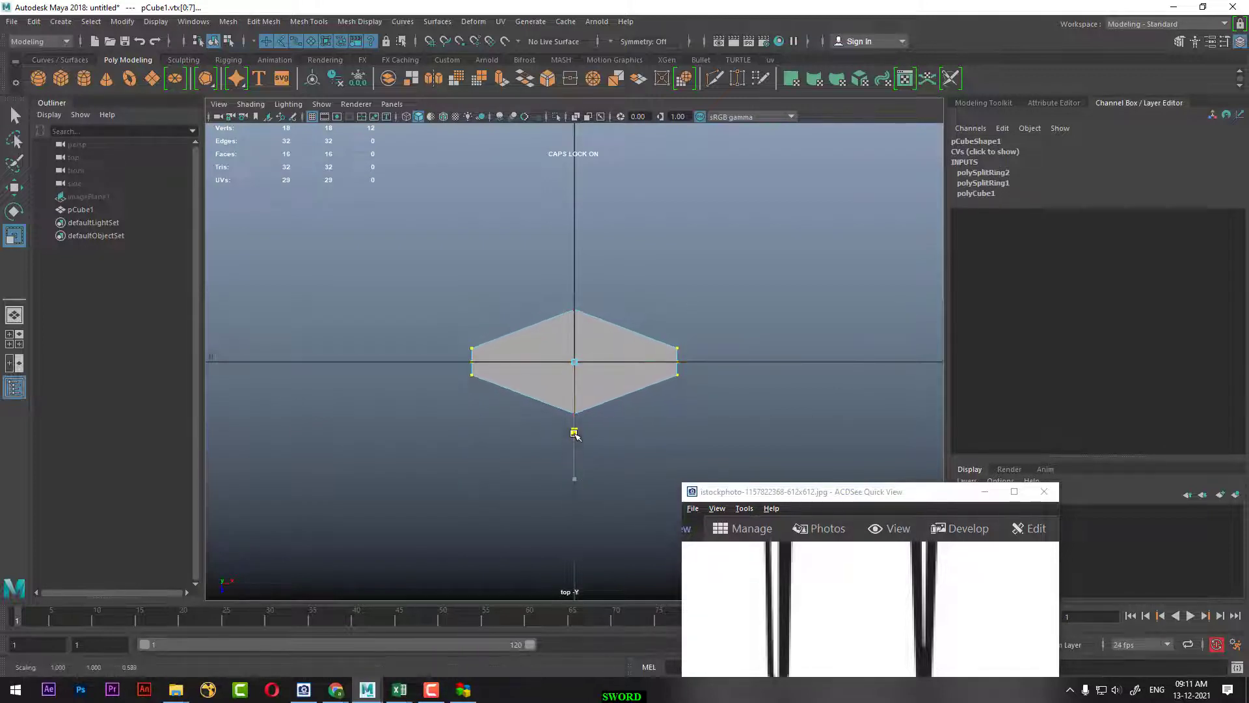
{"action": "key", "text": "ctrl+z"}
{"action": "left_click_drag", "start_coordinate": [738, 355], "coordinate": [388, 376]}
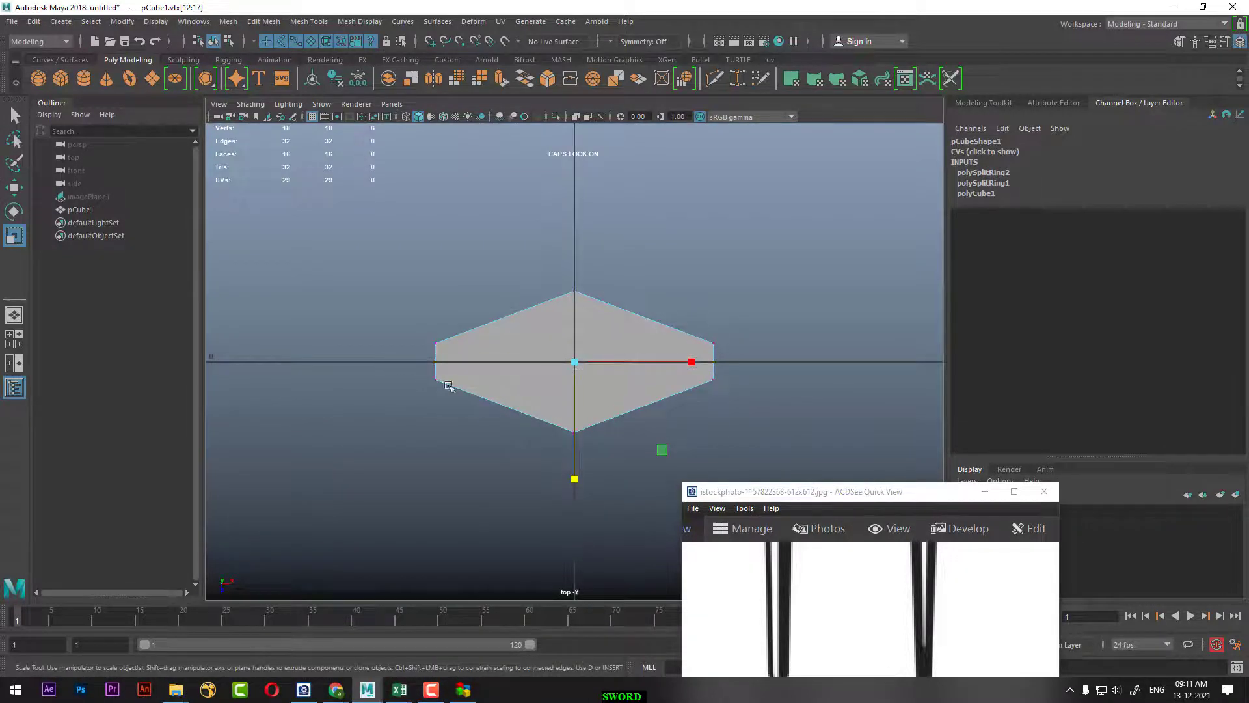
{"action": "left_click_drag", "start_coordinate": [692, 362], "coordinate": [702, 362]}
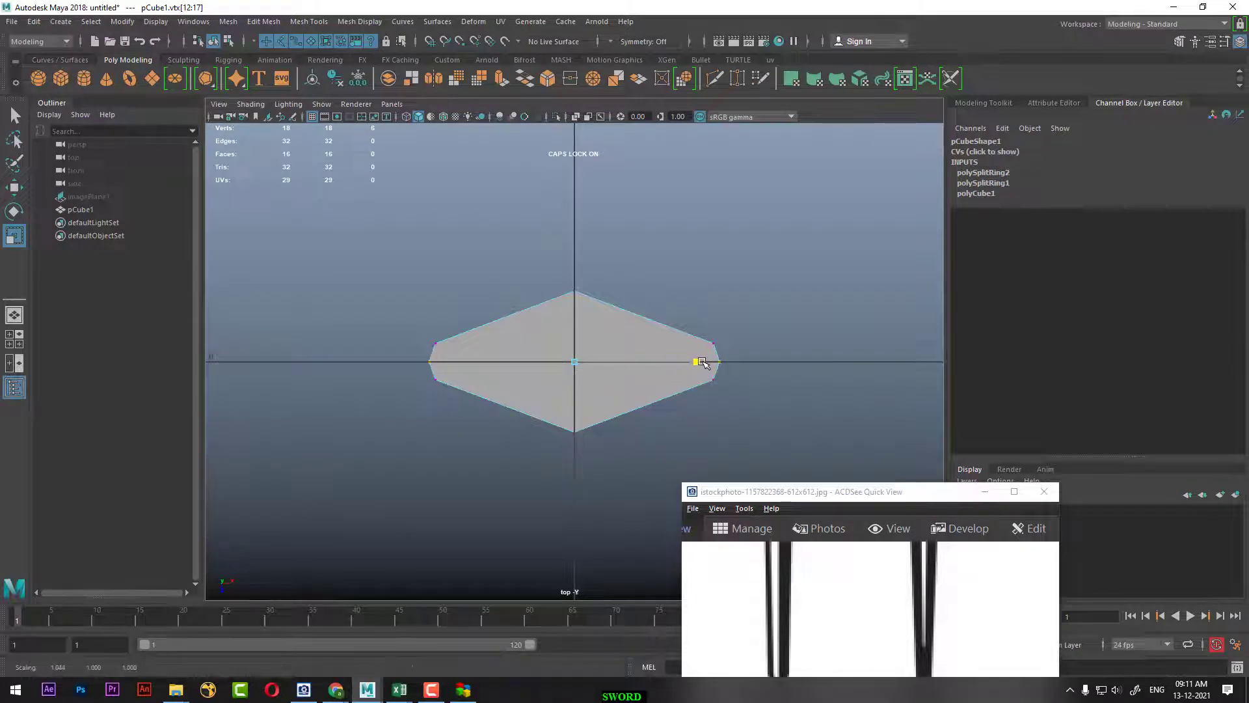
Orbit the diamond-section block in perspective, then switch to the front view.
{"action": "key", "text": "space"}
{"action": "left_click", "coordinate": [661, 412]}
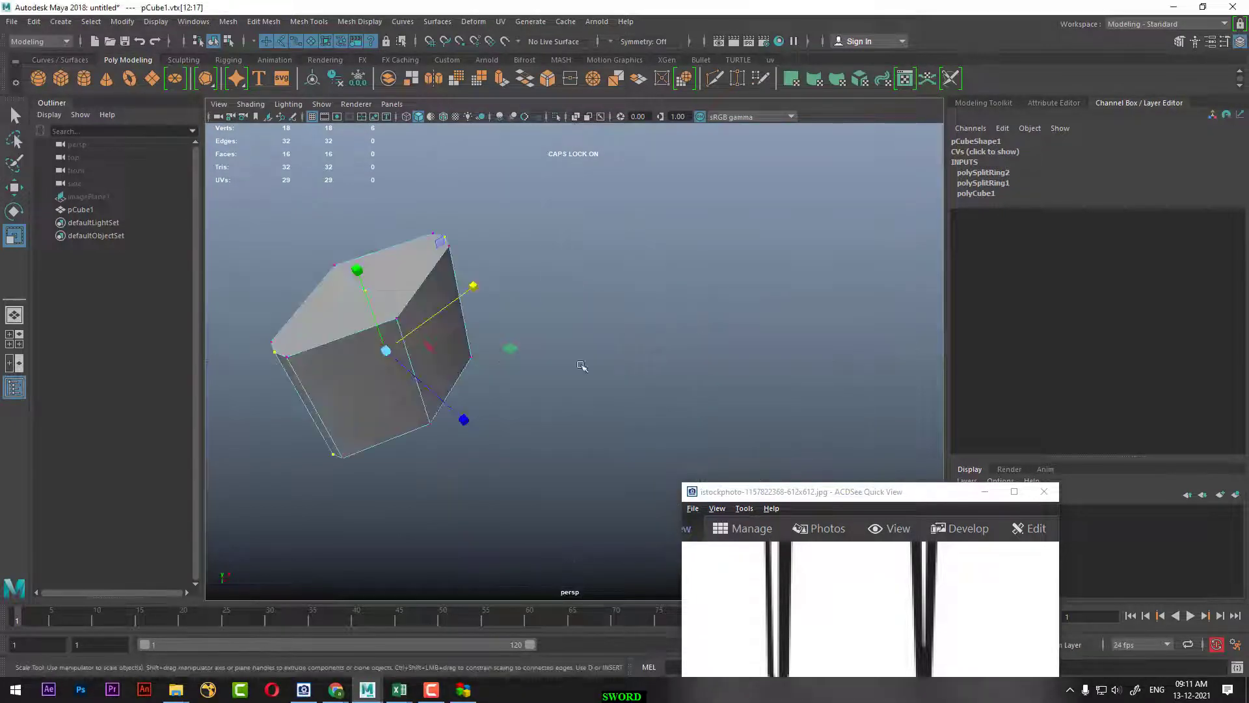
{"action": "mouse_move", "coordinate": [580, 365]}
{"action": "left_mouse_down", "text": "alt"}
{"action": "mouse_move", "coordinate": [516, 317]}
{"action": "mouse_move", "coordinate": [371, 362]}
{"action": "mouse_move", "coordinate": [321, 382]}
{"action": "mouse_move", "coordinate": [354, 410]}
{"action": "mouse_move", "coordinate": [333, 444]}
{"action": "left_mouse_up", "text": "alt"}
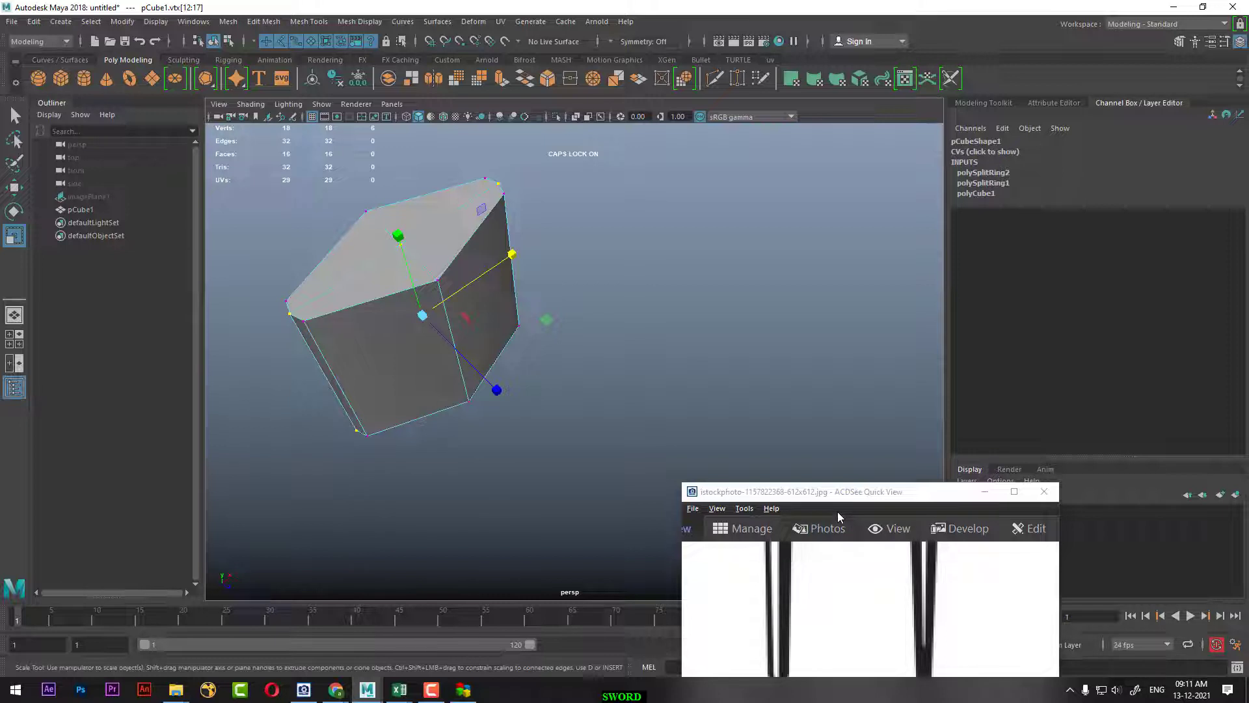
{"action": "mouse_move", "coordinate": [484, 386]}
{"action": "left_mouse_down", "text": "alt"}
{"action": "mouse_move", "coordinate": [521, 301]}
{"action": "mouse_move", "coordinate": [578, 480]}
{"action": "left_mouse_up", "text": "alt"}
{"action": "key", "text": "space"}
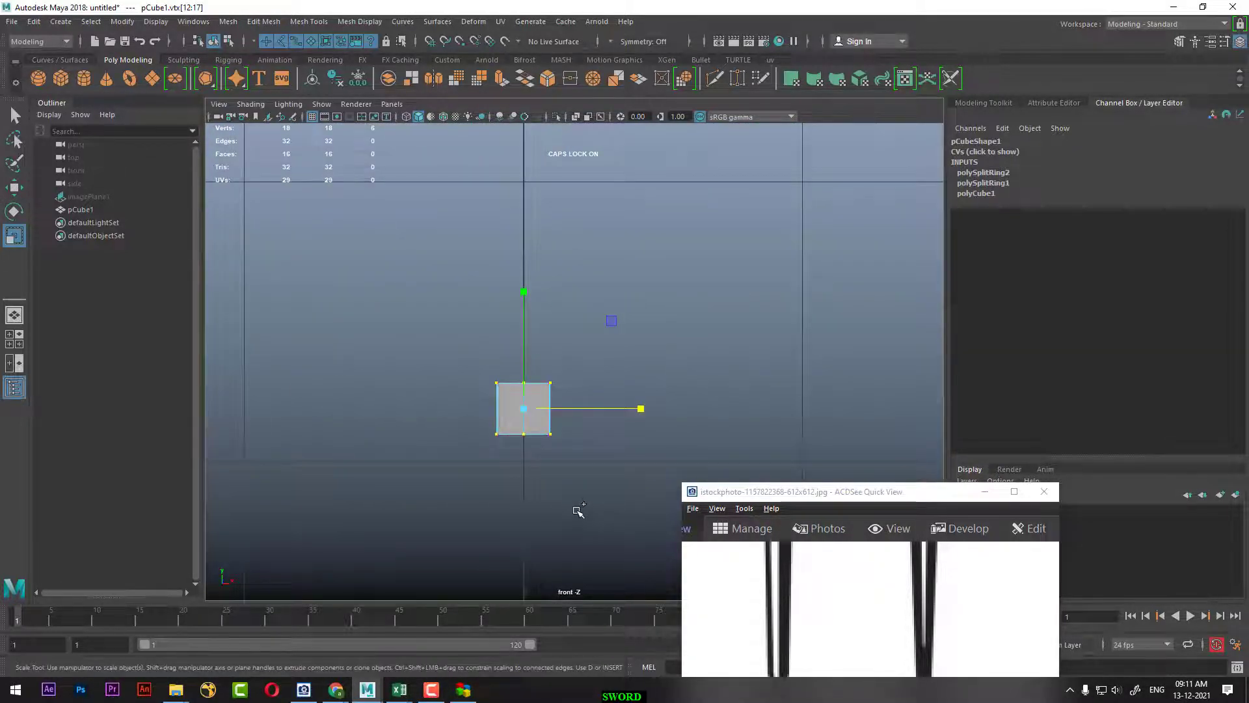
In wireframe, move the block's top vertices up to the sword guard.
{"action": "key", "text": "4"}
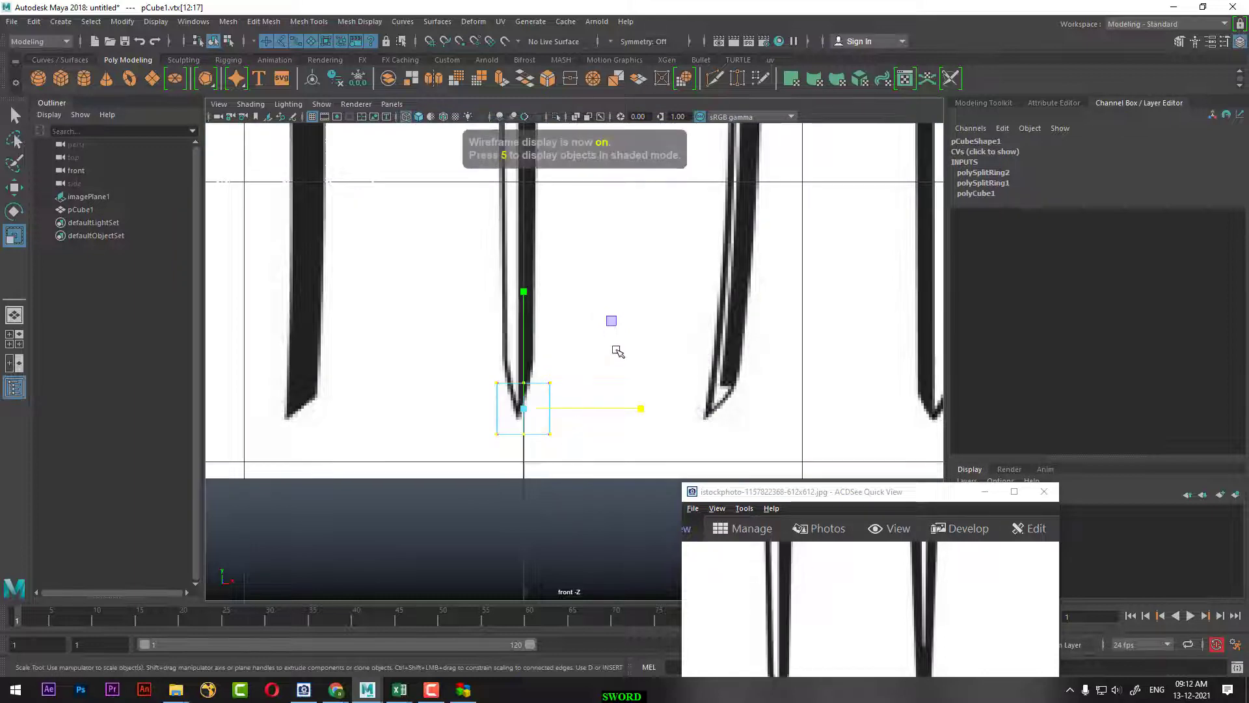
{"action": "left_click_drag", "start_coordinate": [617, 349], "coordinate": [459, 410]}
{"action": "middle_click_drag", "start_coordinate": [535, 345], "coordinate": [521, 445], "text": "alt"}
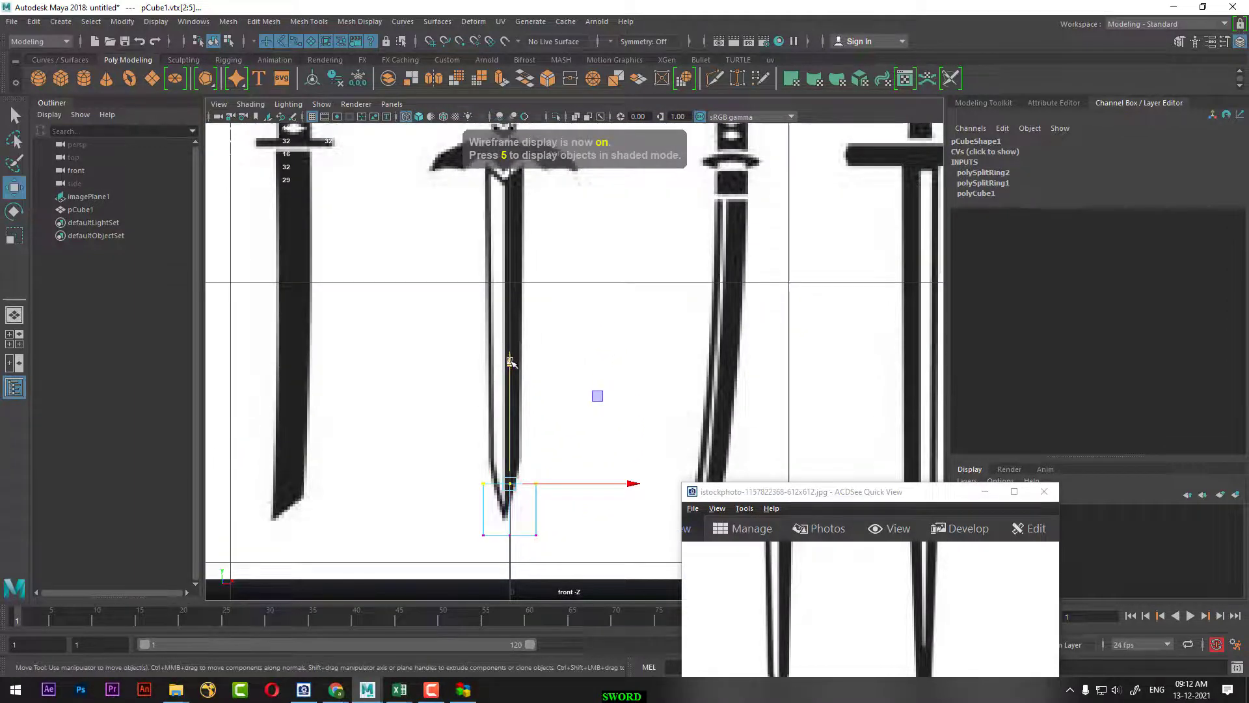
{"action": "left_click_drag", "start_coordinate": [510, 362], "coordinate": [531, 50]}
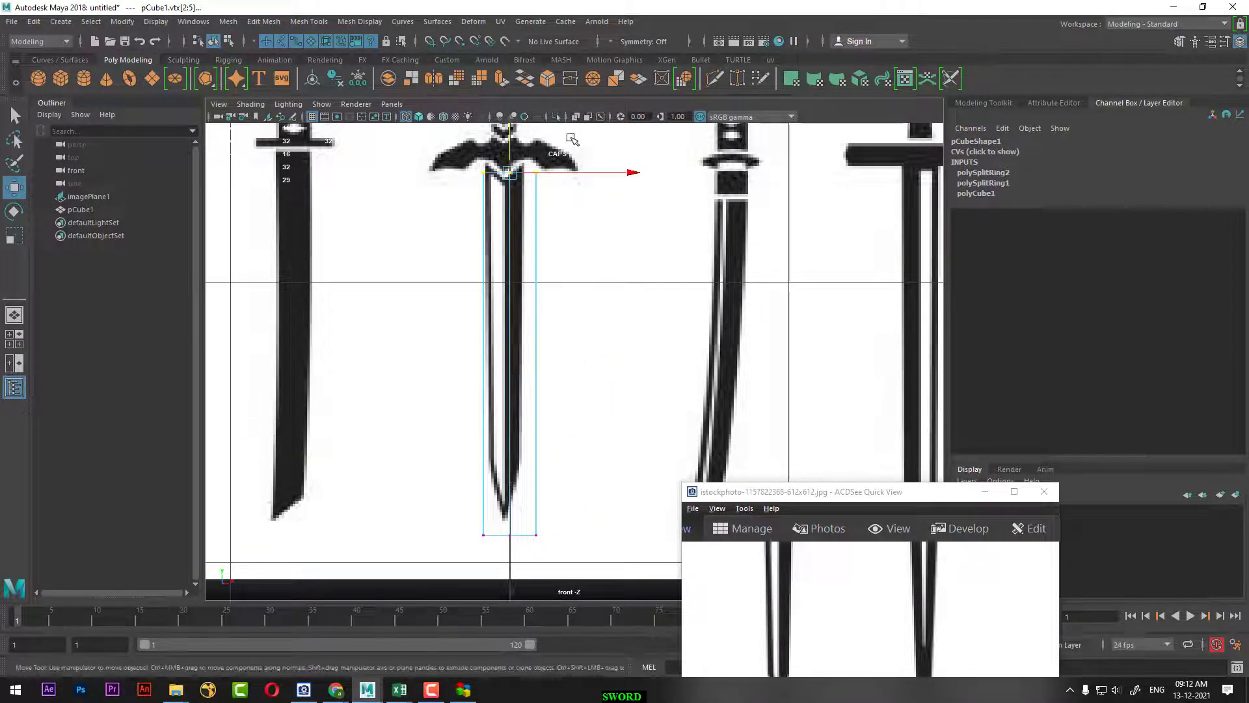
Scale the bottom vertices slightly inward to match the blade, then deselect in object mode.
{"action": "key", "text": "r"}
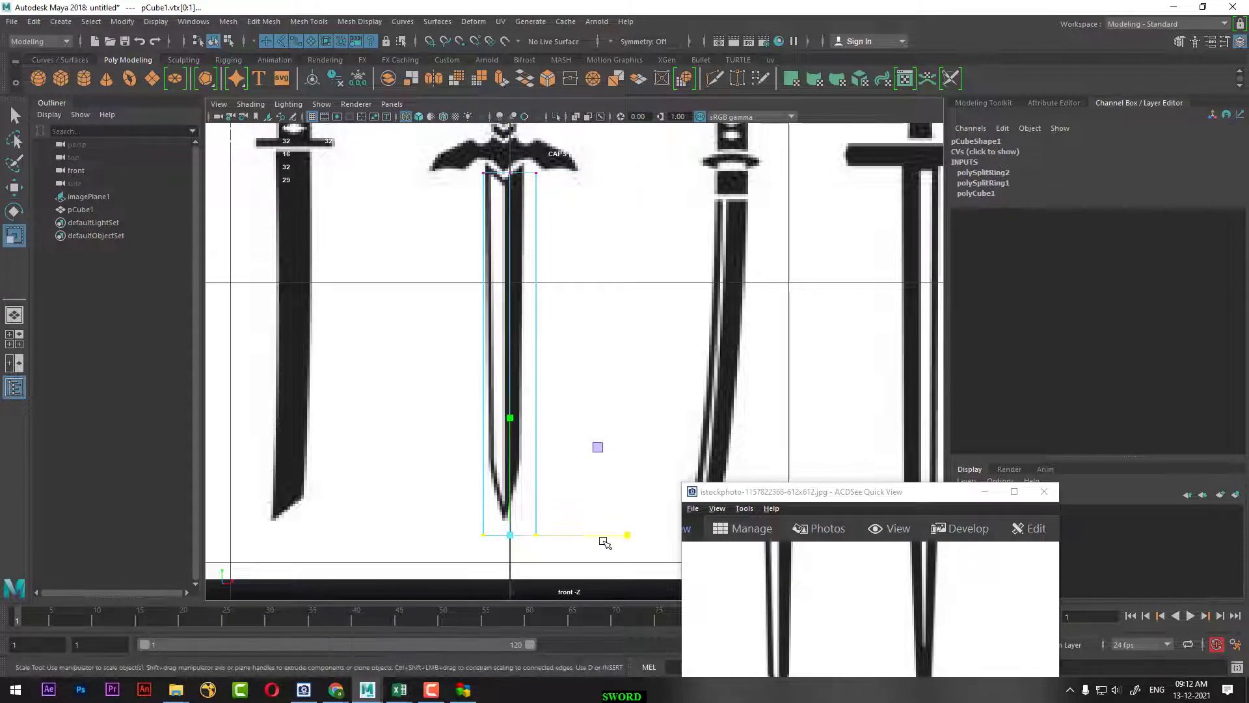
{"action": "left_click_drag", "start_coordinate": [615, 535], "coordinate": [592, 534]}
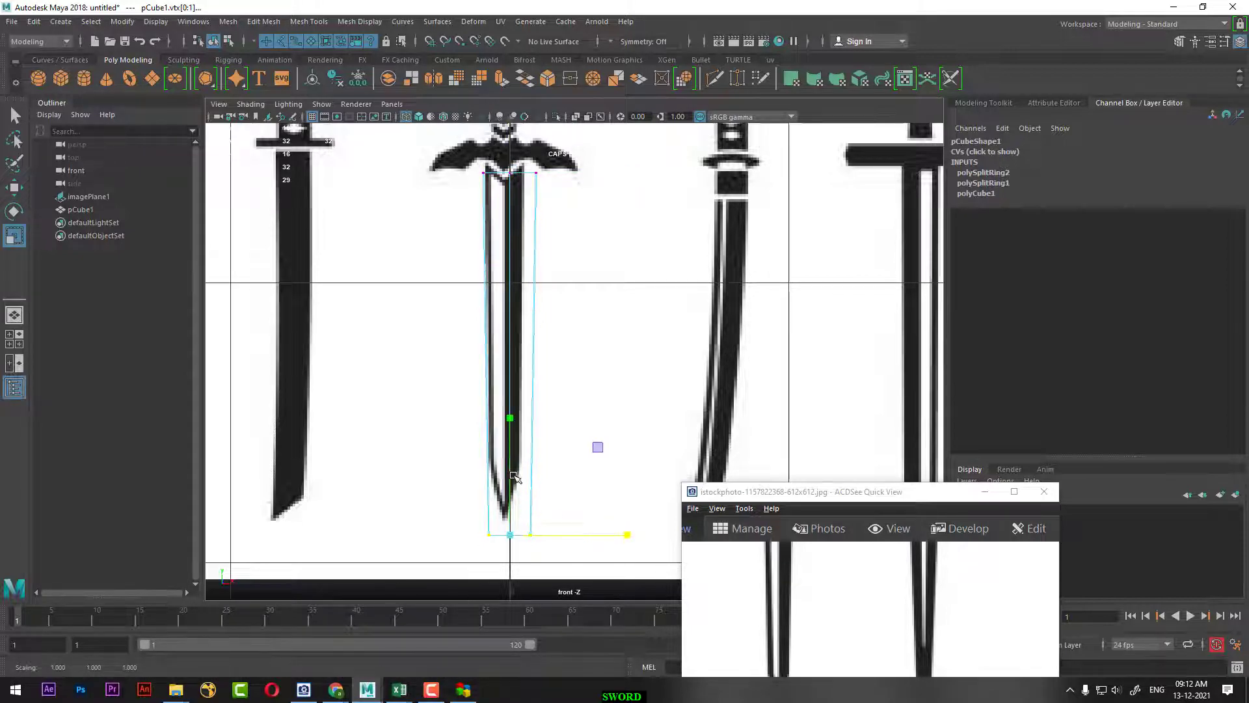
{"action": "right_click_drag", "start_coordinate": [514, 478], "coordinate": [517, 416]}
{"action": "right_click_drag", "start_coordinate": [537, 309], "coordinate": [545, 300]}
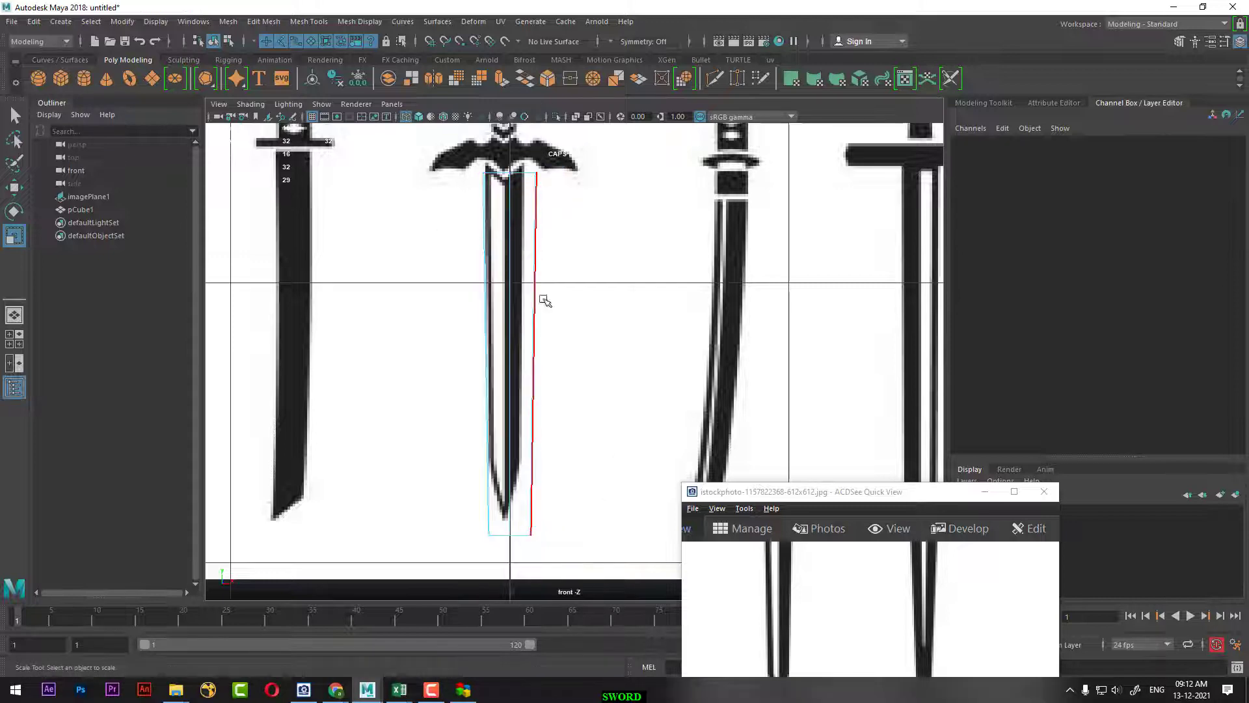
{"action": "middle_click_drag", "start_coordinate": [520, 431], "coordinate": [483, 272], "text": "alt"}
{"action": "right_click_drag", "start_coordinate": [474, 329], "coordinate": [530, 293]}
{"action": "left_click", "coordinate": [537, 505]}
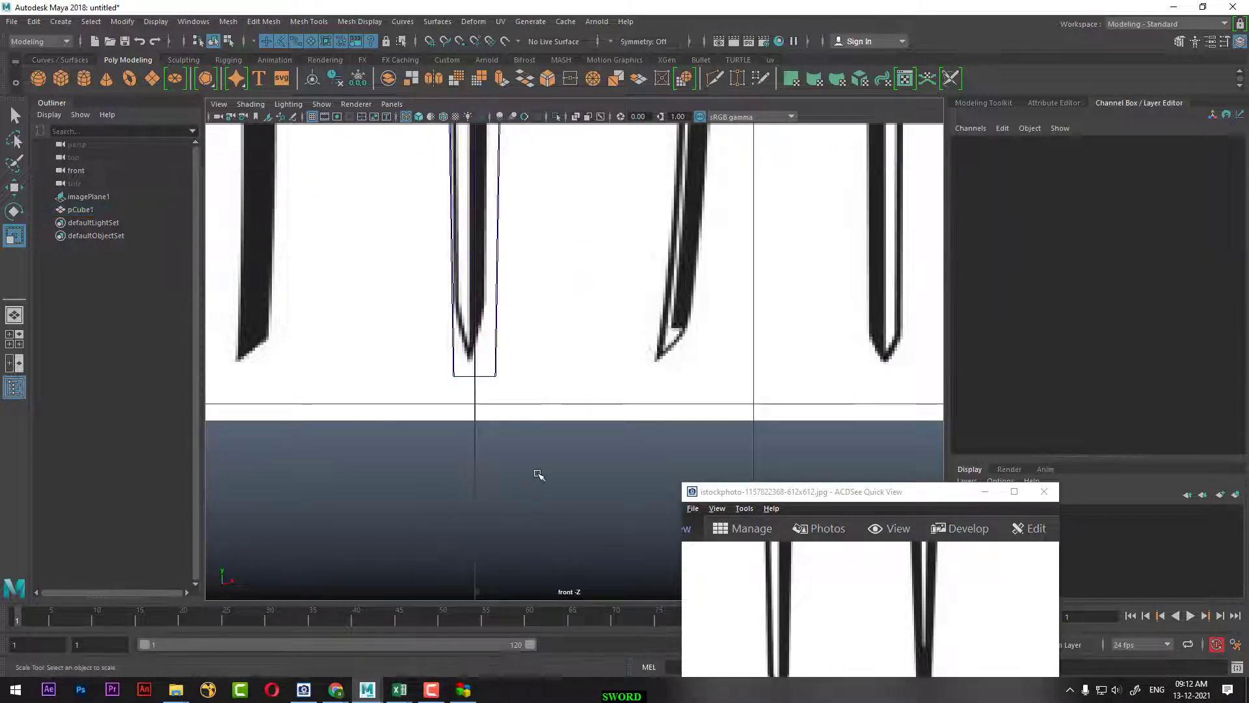
{"action": "right_click_drag", "start_coordinate": [538, 422], "coordinate": [497, 447], "text": "shift"}
Add two edge loops near the blade tip with the Insert Edge Loop Tool.
{"action": "left_click", "coordinate": [497, 321]}
{"action": "mouse_move", "coordinate": [540, 370]}
{"action": "right_mouse_down", "text": "shift"}
{"action": "mouse_move", "coordinate": [542, 464]}
{"action": "mouse_move", "coordinate": [459, 389]}
{"action": "right_mouse_up", "text": "shift"}
{"action": "left_click", "coordinate": [498, 313]}
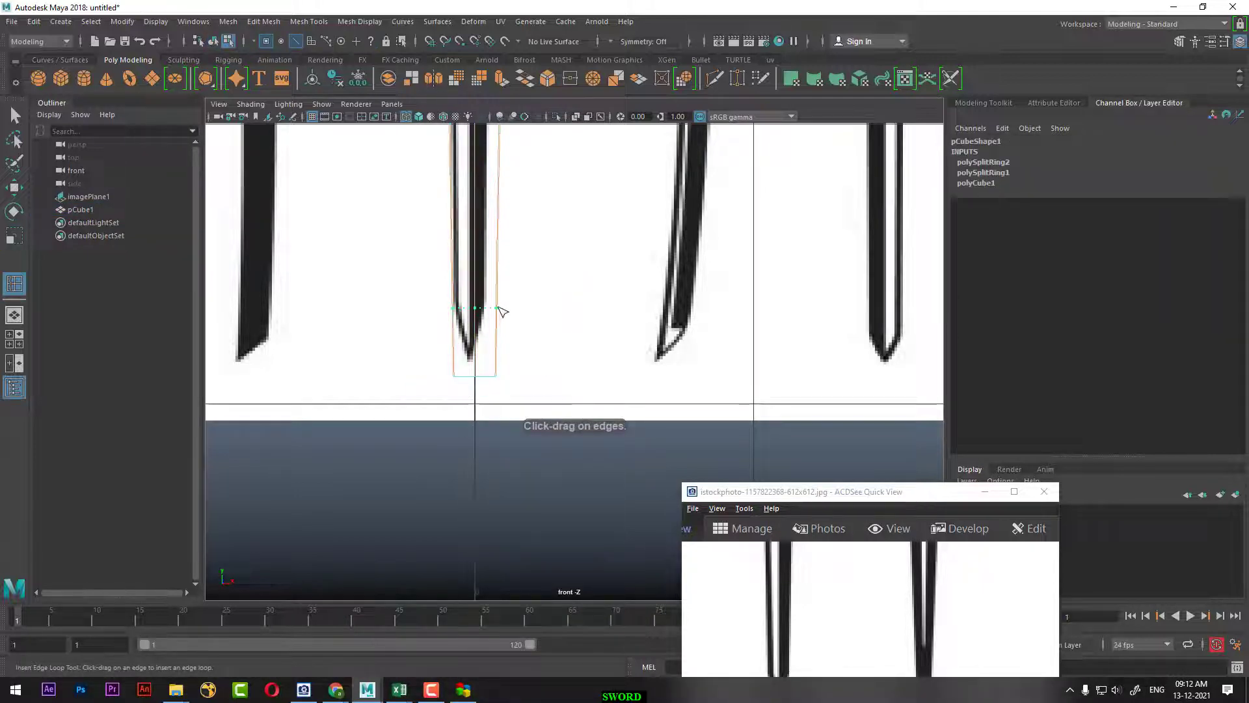
{"action": "left_click", "coordinate": [501, 307]}
Scale the bottom vertices together into a pointed tip, then check it in perspective.
{"action": "key", "text": "w"}
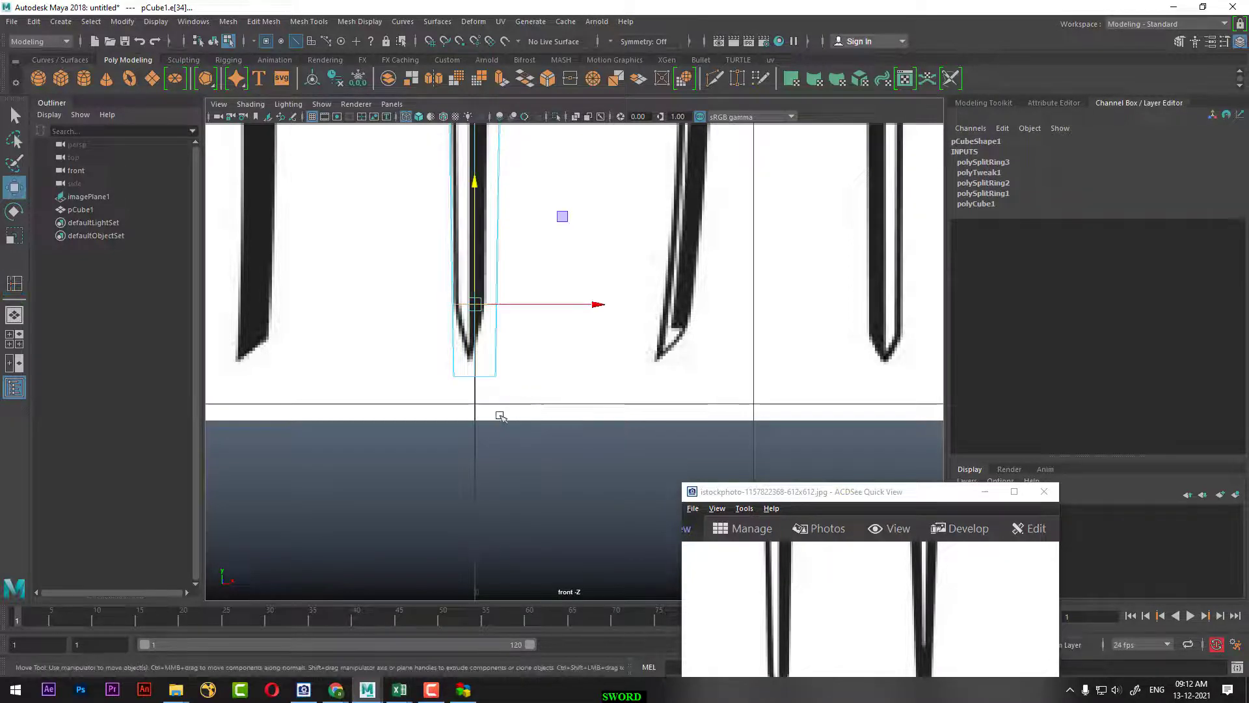
{"action": "right_click_drag", "start_coordinate": [495, 325], "coordinate": [455, 326]}
{"action": "left_click_drag", "start_coordinate": [549, 349], "coordinate": [441, 418]}
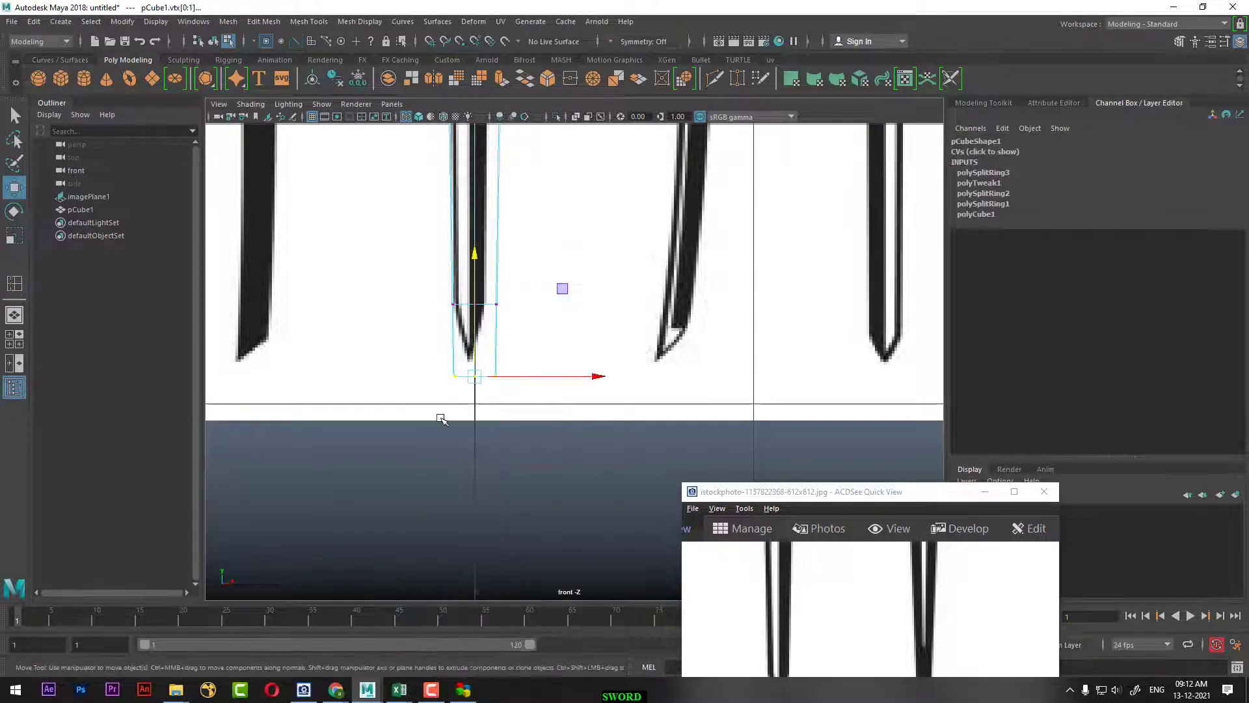
{"action": "key", "text": "r"}
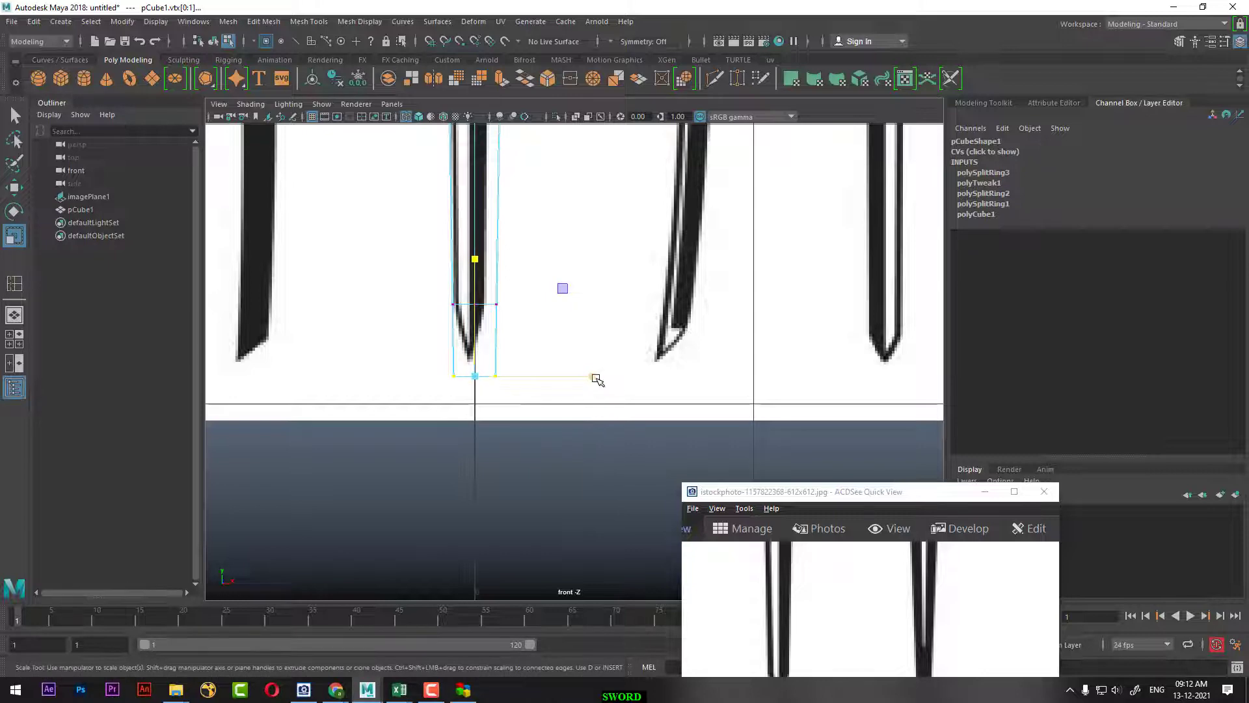
{"action": "left_click_drag", "start_coordinate": [594, 376], "coordinate": [540, 378]}
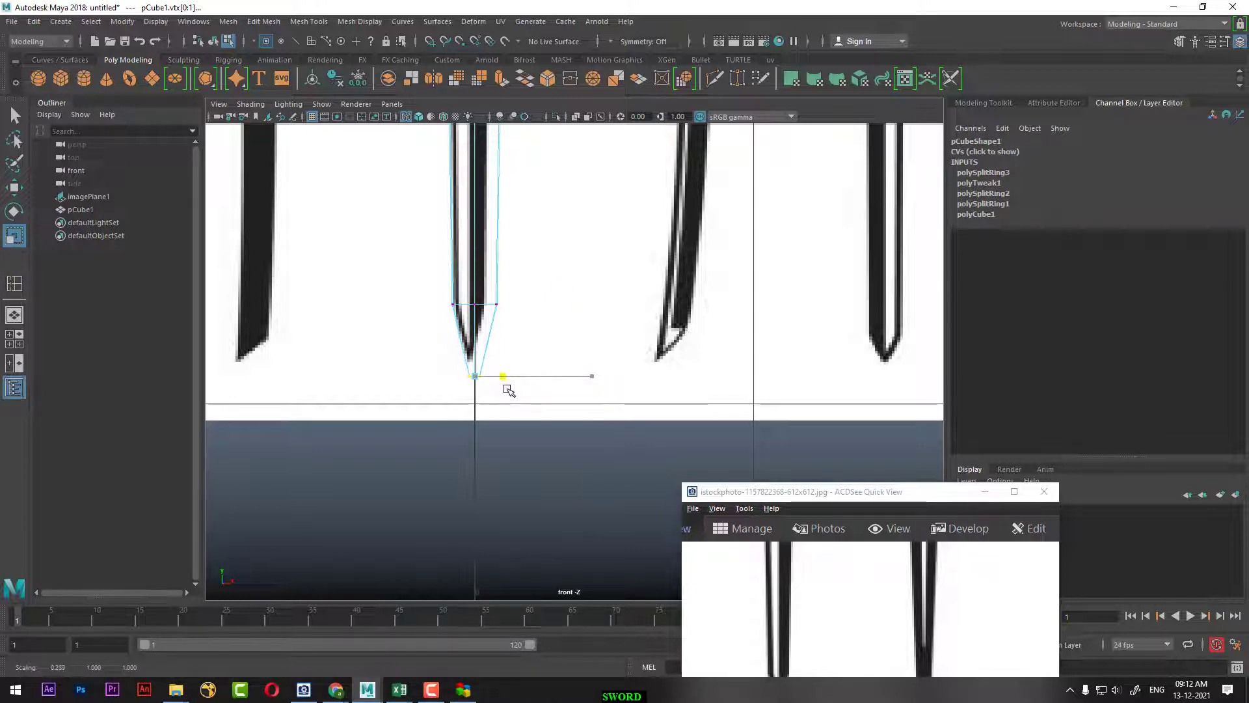
{"action": "key", "text": "space"}
{"action": "mouse_move", "coordinate": [510, 429]}
{"action": "left_mouse_down", "text": "alt"}
{"action": "mouse_move", "coordinate": [585, 391]}
{"action": "mouse_move", "coordinate": [532, 421]}
{"action": "mouse_move", "coordinate": [541, 432]}
{"action": "mouse_move", "coordinate": [223, 577]}
{"action": "mouse_move", "coordinate": [591, 413]}
{"action": "left_mouse_up", "text": "alt"}
Scale the tip vertices slightly along Z to thin the tip in depth.
{"action": "mouse_move", "coordinate": [655, 387]}
{"action": "left_mouse_down"}
{"action": "mouse_move", "coordinate": [602, 387]}
{"action": "mouse_move", "coordinate": [546, 279]}
{"action": "left_mouse_up"}
{"action": "right_click_drag", "start_coordinate": [549, 279], "coordinate": [576, 268]}
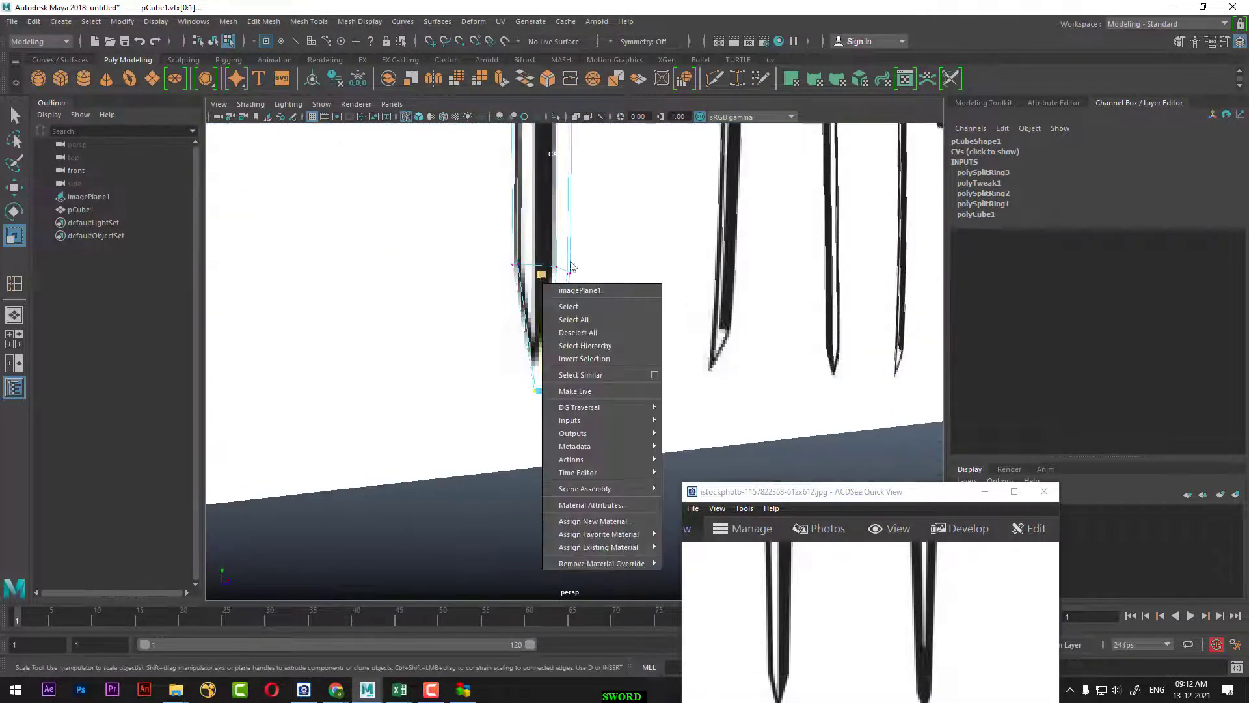
{"action": "right_click_drag", "start_coordinate": [458, 327], "coordinate": [463, 331]}
{"action": "left_click_drag", "start_coordinate": [463, 331], "coordinate": [429, 434], "text": "alt"}
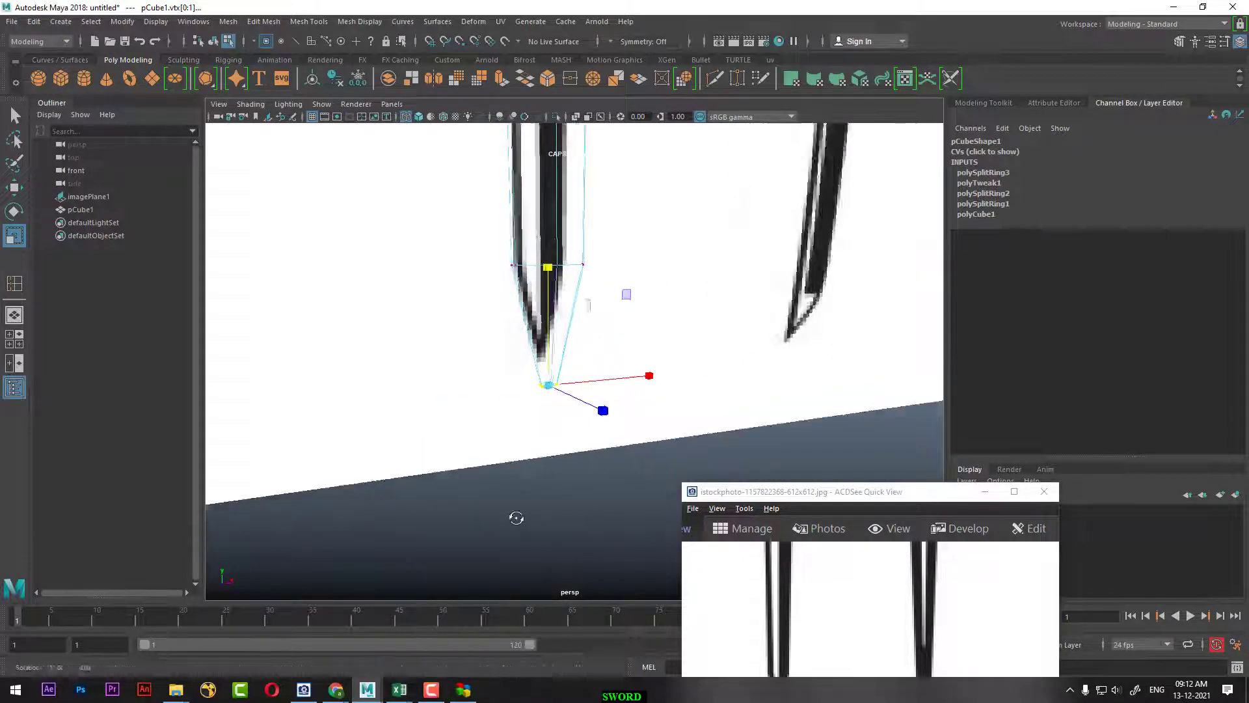
Select imagePlane1, minimize ACDSee, and turn off layer1's visibility to hide the reference.
{"action": "right_click_drag", "start_coordinate": [450, 315], "coordinate": [521, 394]}
{"action": "left_click", "coordinate": [524, 497]}
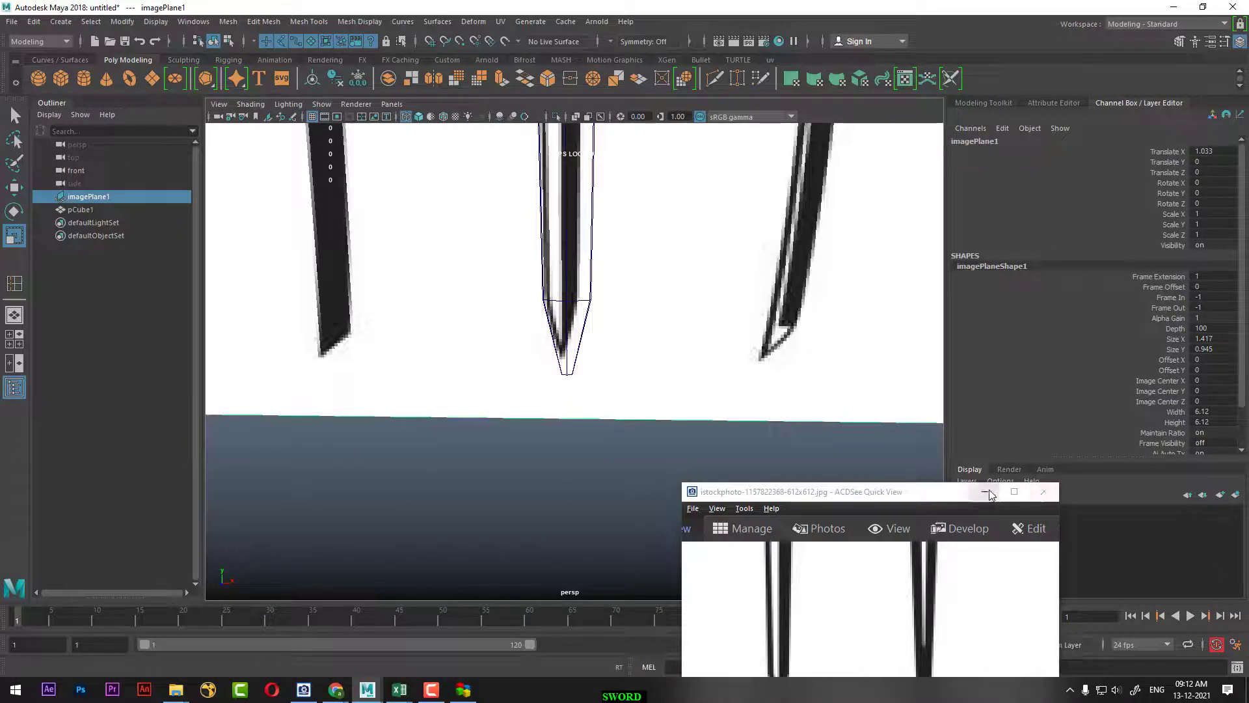
{"action": "left_click", "coordinate": [1045, 491]}
{"action": "left_click", "coordinate": [963, 513]}
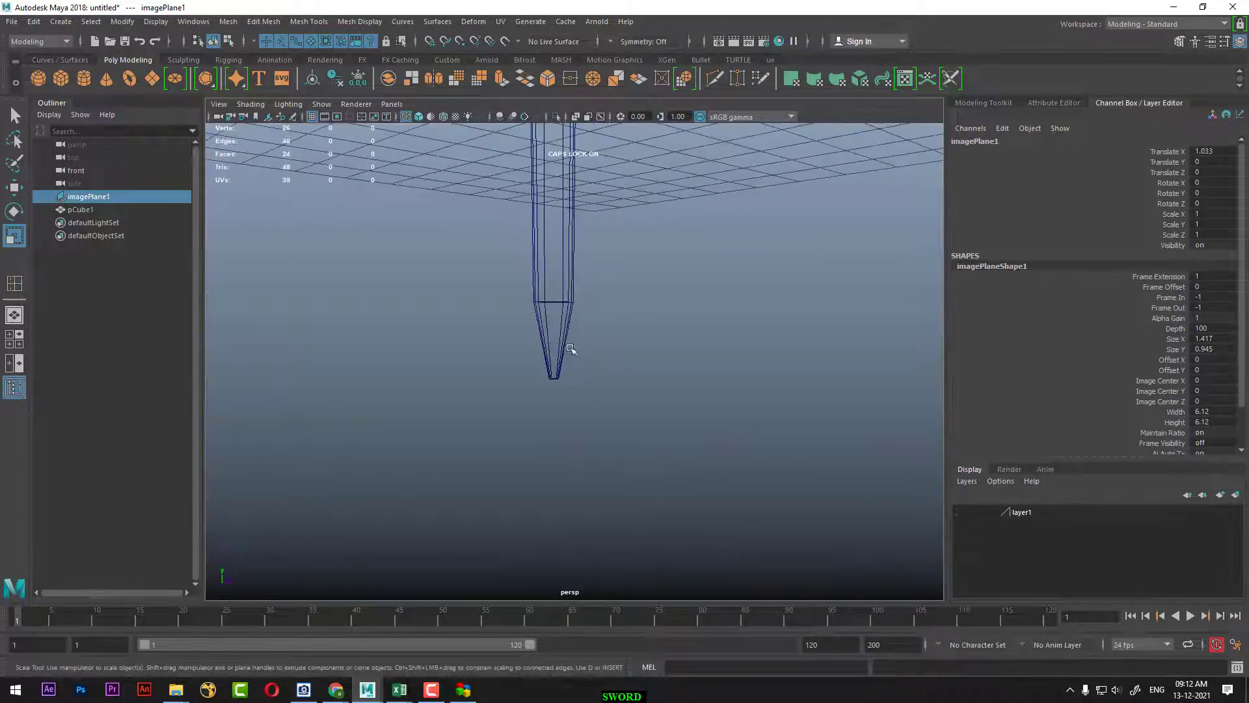
{"action": "left_click", "coordinate": [554, 369]}
In shaded mode, scale the two tip vertices in X and Z into a sharp point.
{"action": "key", "text": "5"}
{"action": "mouse_move", "coordinate": [594, 410]}
{"action": "left_mouse_down", "text": "alt"}
{"action": "mouse_move", "coordinate": [626, 488]}
{"action": "mouse_move", "coordinate": [675, 424]}
{"action": "left_mouse_up", "text": "alt"}
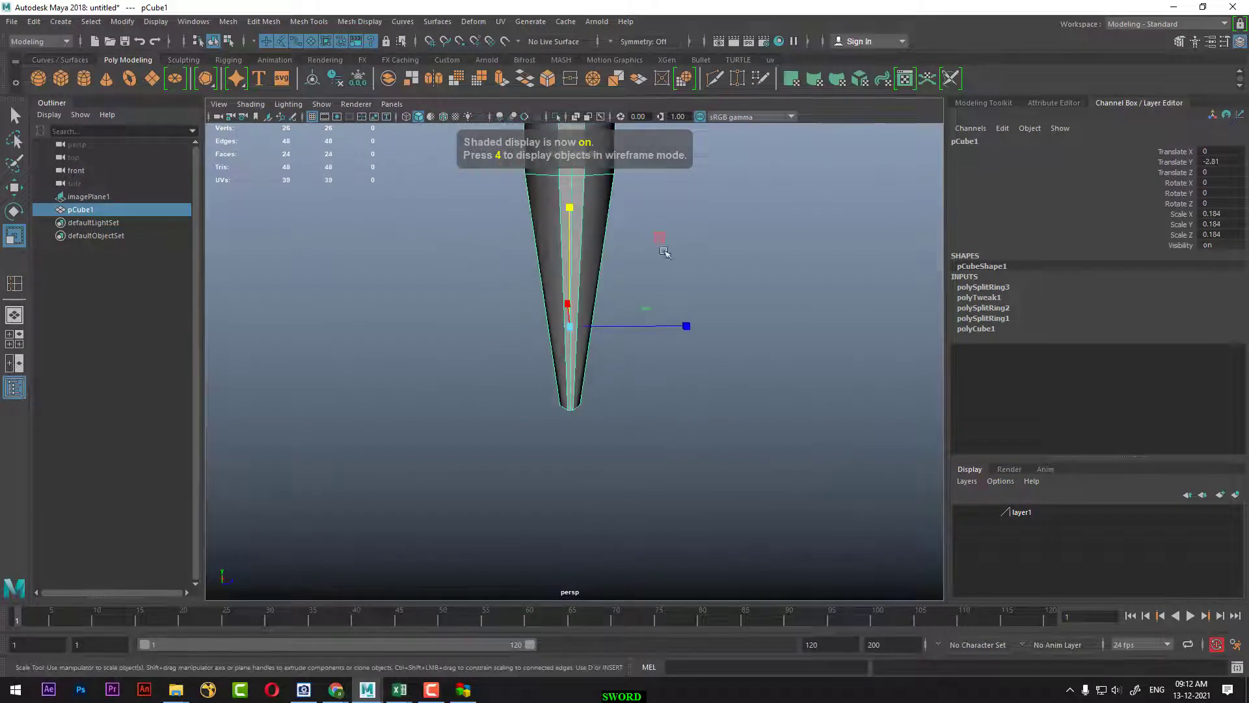
{"action": "right_click_drag", "start_coordinate": [661, 243], "coordinate": [624, 352]}
{"action": "left_click_drag", "start_coordinate": [670, 396], "coordinate": [654, 466], "text": "alt"}
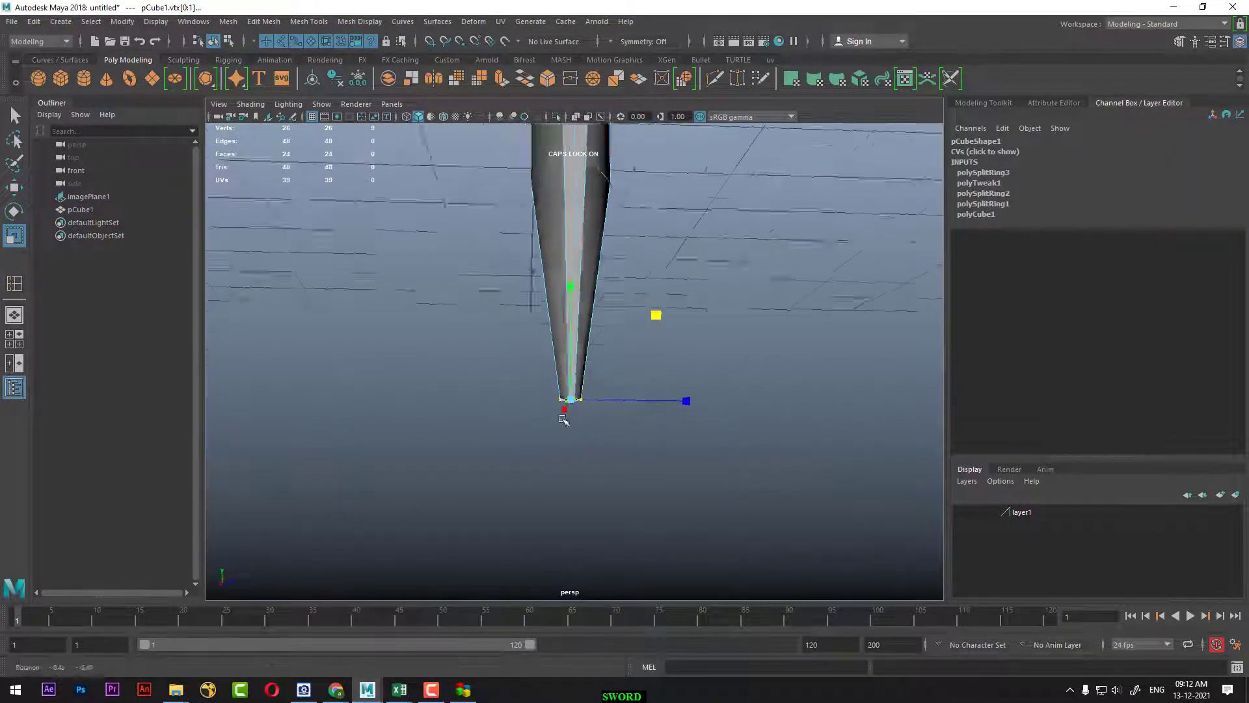
{"action": "left_click_drag", "start_coordinate": [568, 426], "coordinate": [542, 441]}
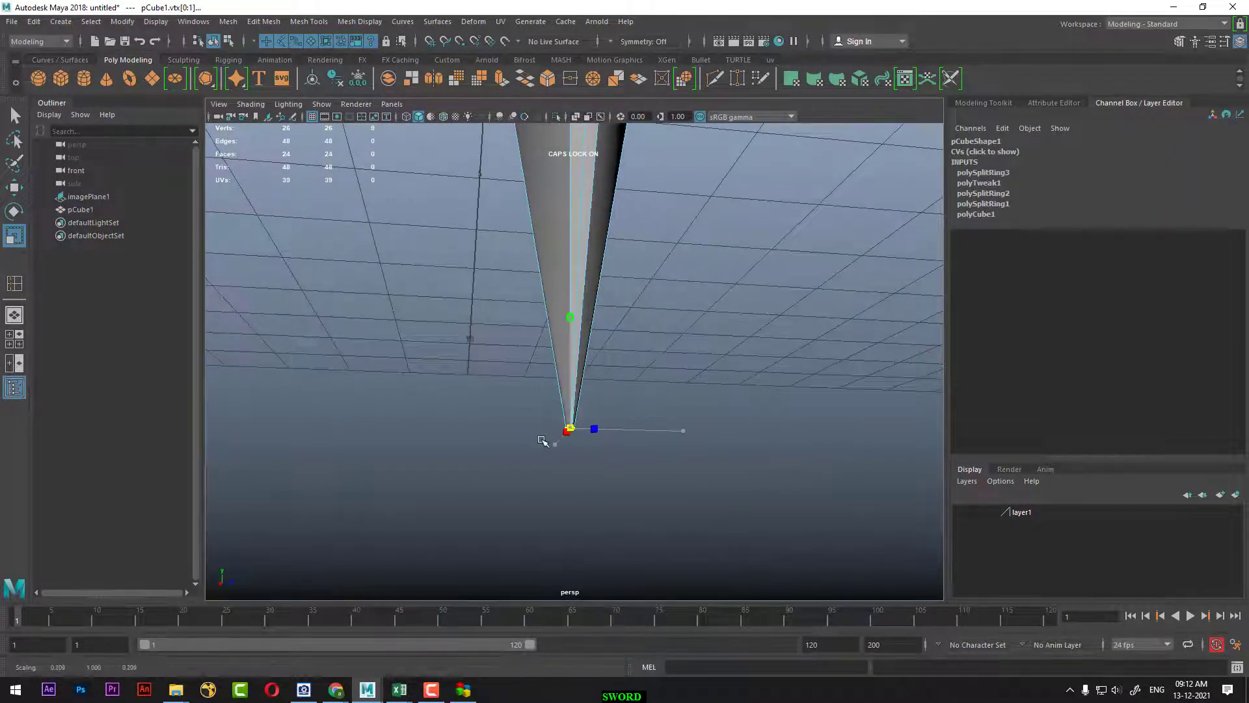
{"action": "left_click_drag", "start_coordinate": [626, 442], "coordinate": [581, 433], "text": "alt"}
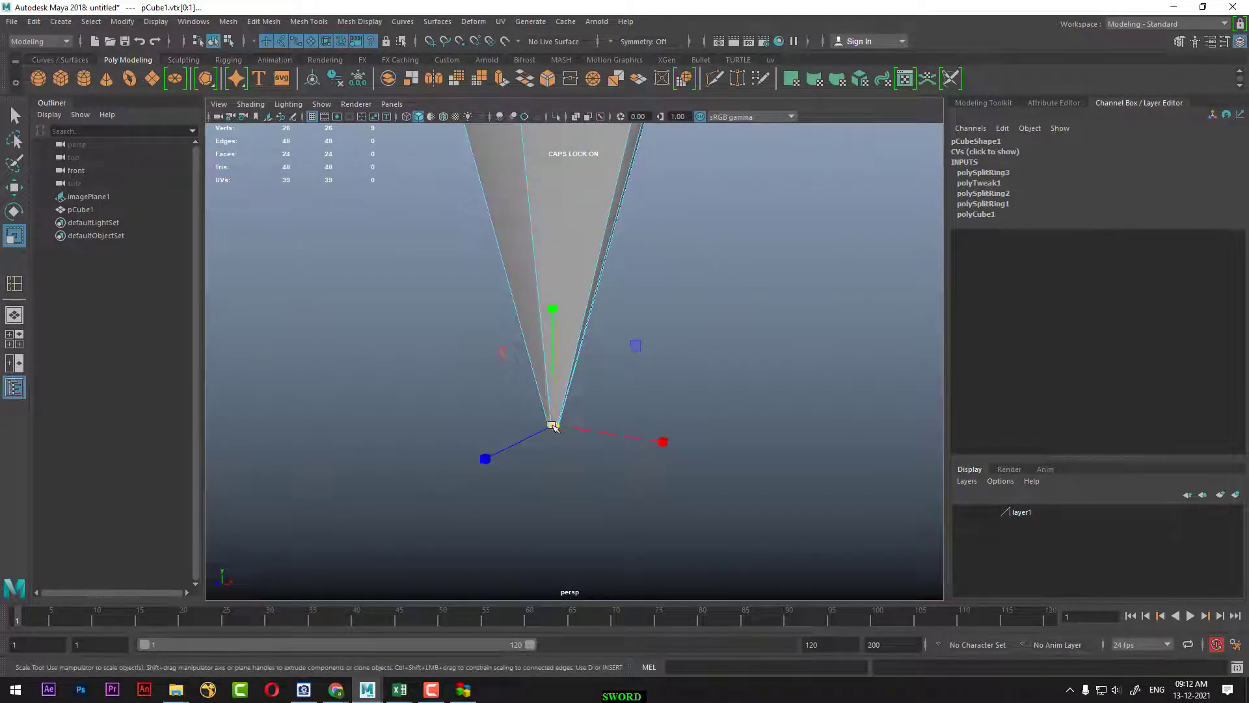
{"action": "mouse_move", "coordinate": [636, 443]}
{"action": "left_mouse_down", "text": "alt"}
{"action": "mouse_move", "coordinate": [579, 448]}
{"action": "mouse_move", "coordinate": [699, 450]}
{"action": "mouse_move", "coordinate": [597, 419]}
{"action": "mouse_move", "coordinate": [622, 432]}
{"action": "left_mouse_up", "text": "alt"}
Orbit to review the finished blade in object mode, then maximize the reference sheet in ACDSee.
{"action": "right_click_drag", "start_coordinate": [552, 270], "coordinate": [742, 315]}
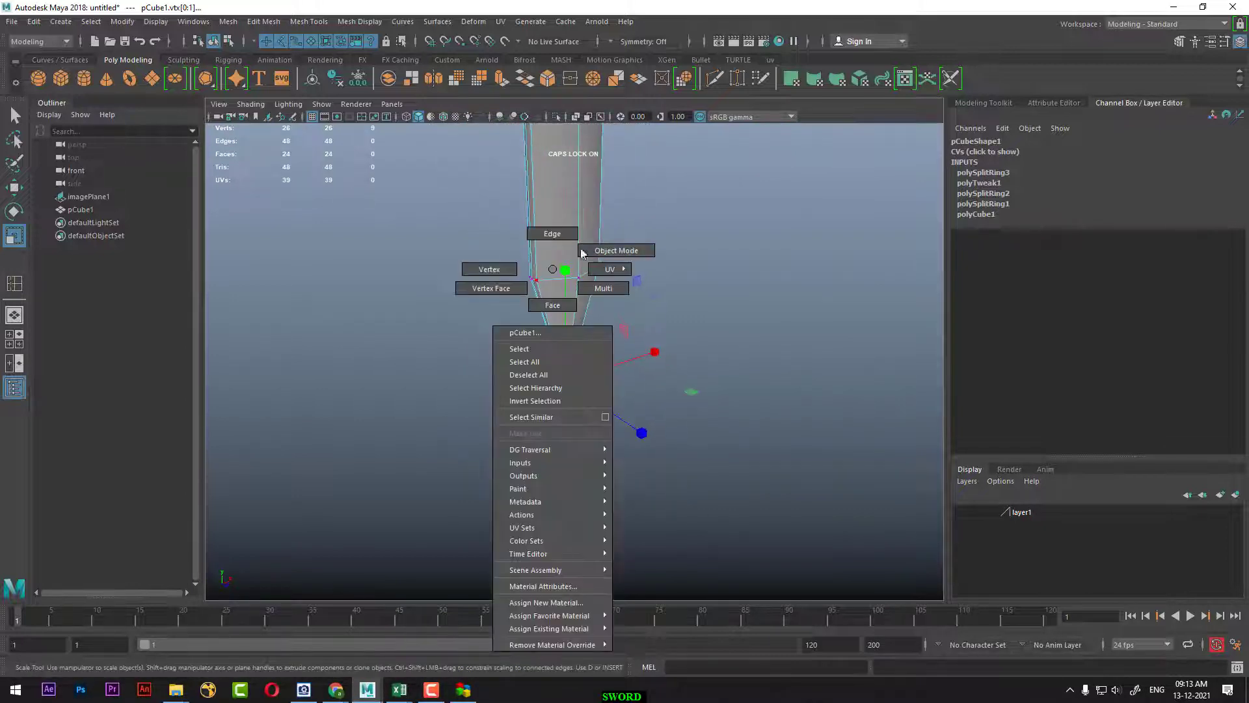
{"action": "mouse_move", "coordinate": [742, 316]}
{"action": "left_mouse_down", "text": "alt"}
{"action": "mouse_move", "coordinate": [677, 290]}
{"action": "mouse_move", "coordinate": [575, 420]}
{"action": "mouse_move", "coordinate": [616, 494]}
{"action": "mouse_move", "coordinate": [550, 448]}
{"action": "mouse_move", "coordinate": [681, 412]}
{"action": "mouse_move", "coordinate": [593, 422]}
{"action": "mouse_move", "coordinate": [630, 412]}
{"action": "mouse_move", "coordinate": [537, 578]}
{"action": "left_mouse_up", "text": "alt"}
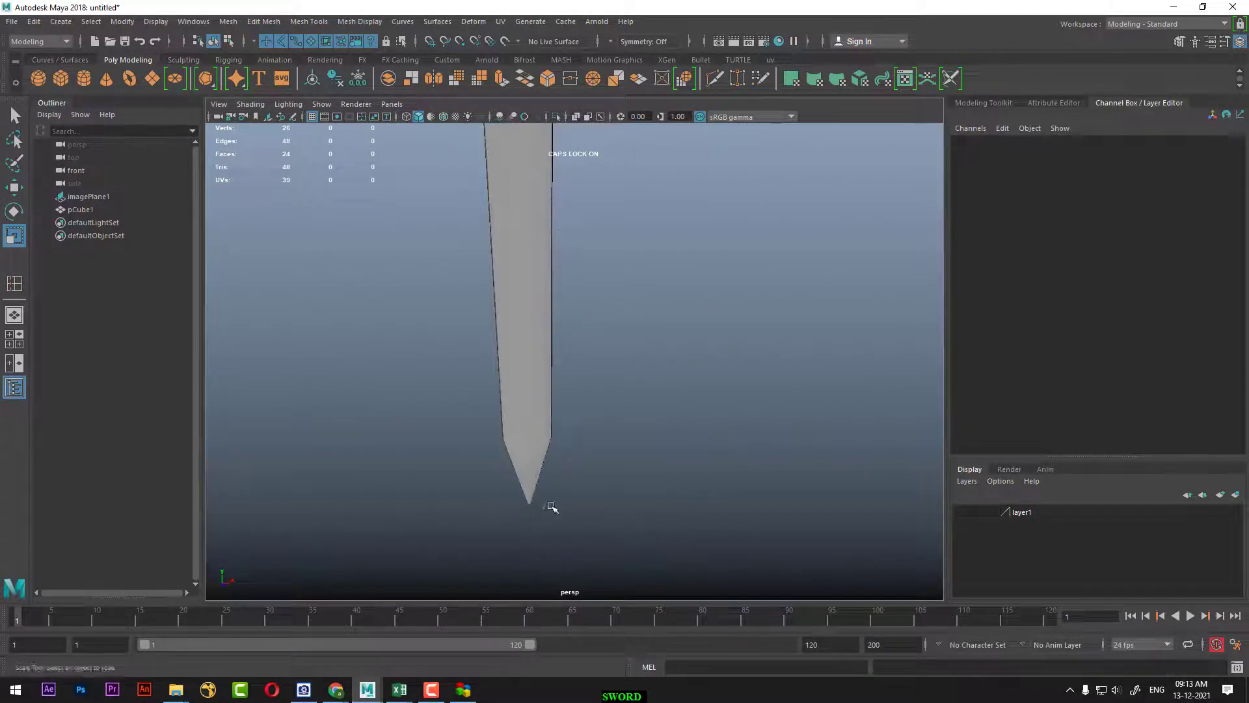
{"action": "left_click", "coordinate": [311, 696]}
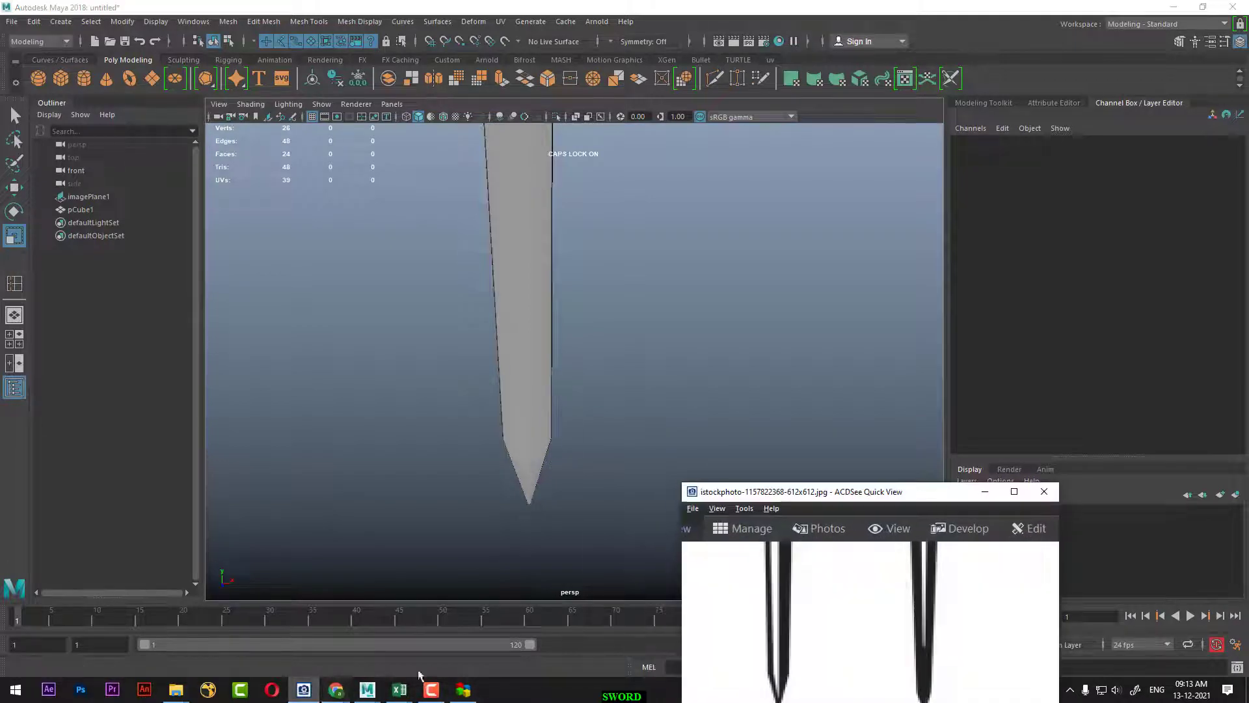
{"action": "double_click", "coordinate": [950, 498]}
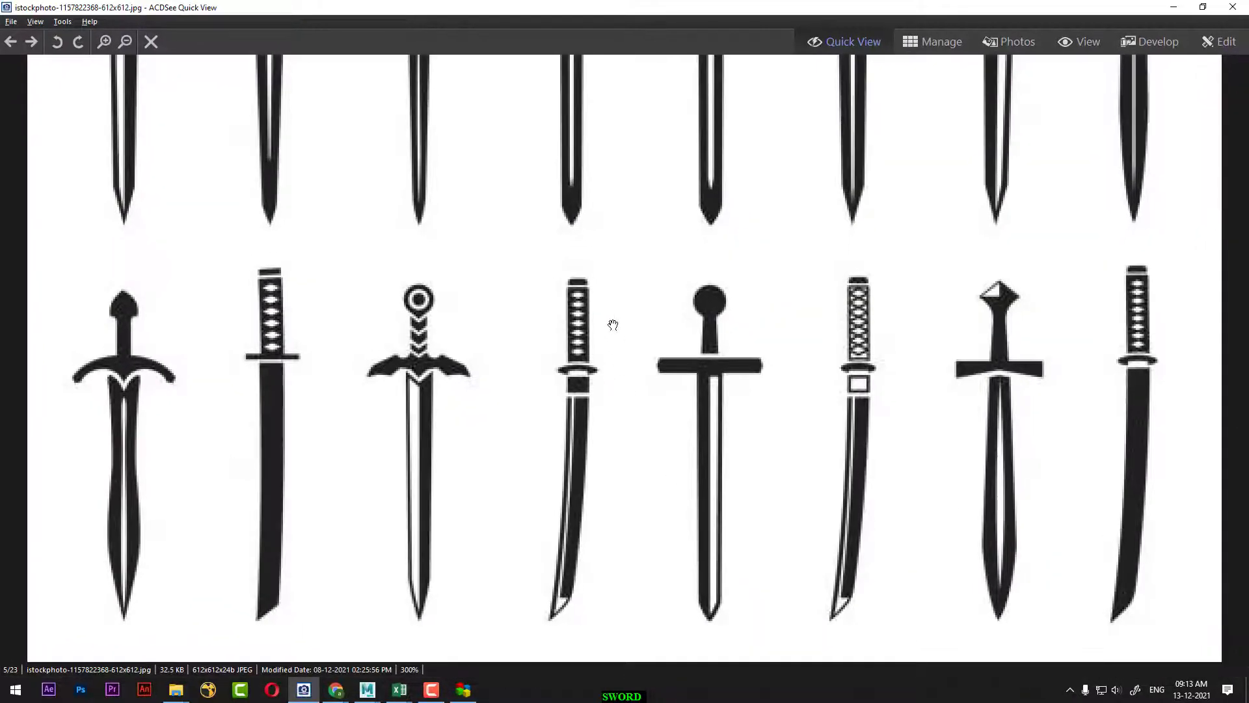